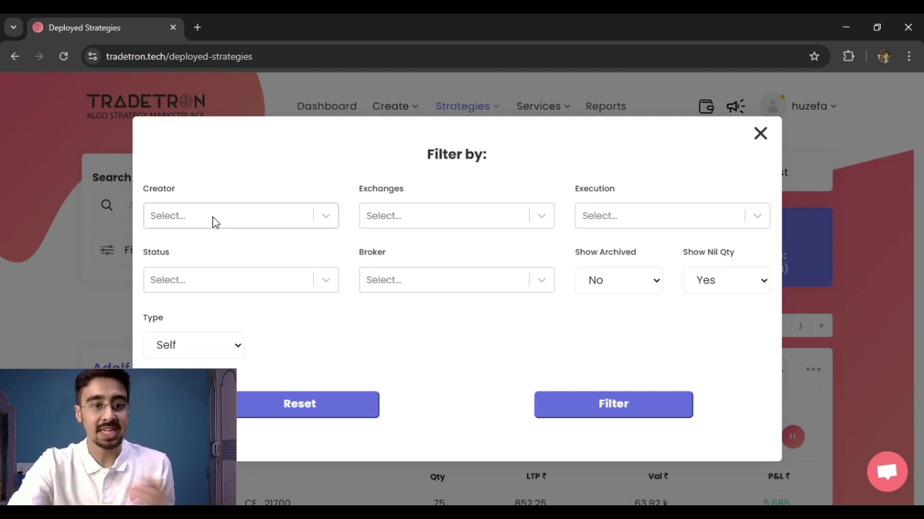
# Step: Filter the deployed strategies by the MCX exchange and look over the matching strategy
pyautogui.click(412, 218)
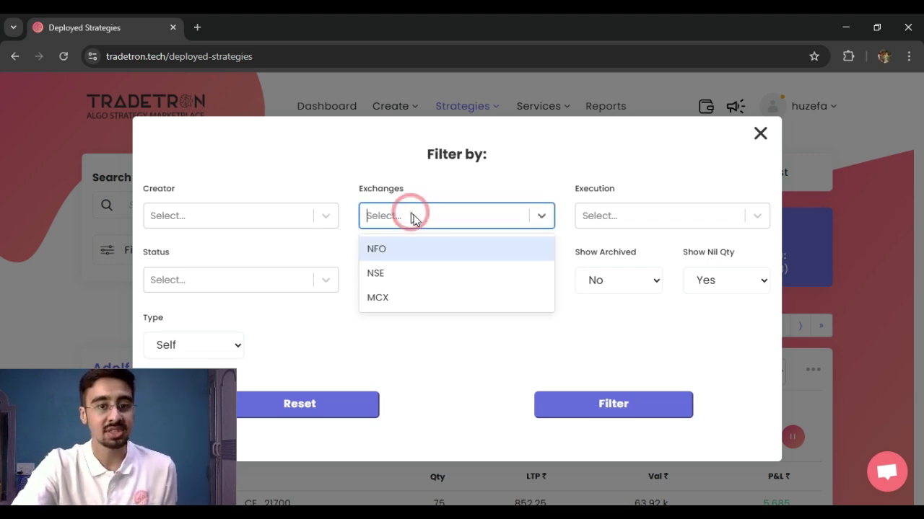
pyautogui.click(408, 297)
pyautogui.click(430, 322)
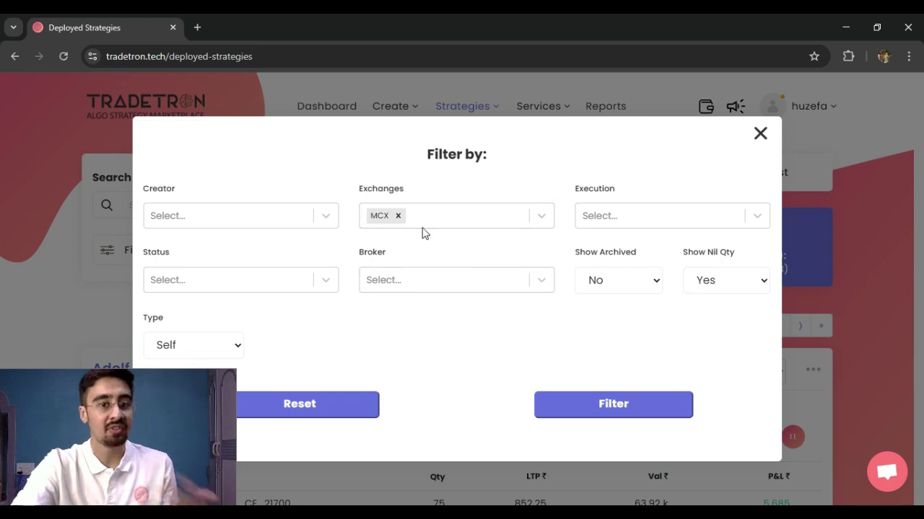
pyautogui.click(614, 405)
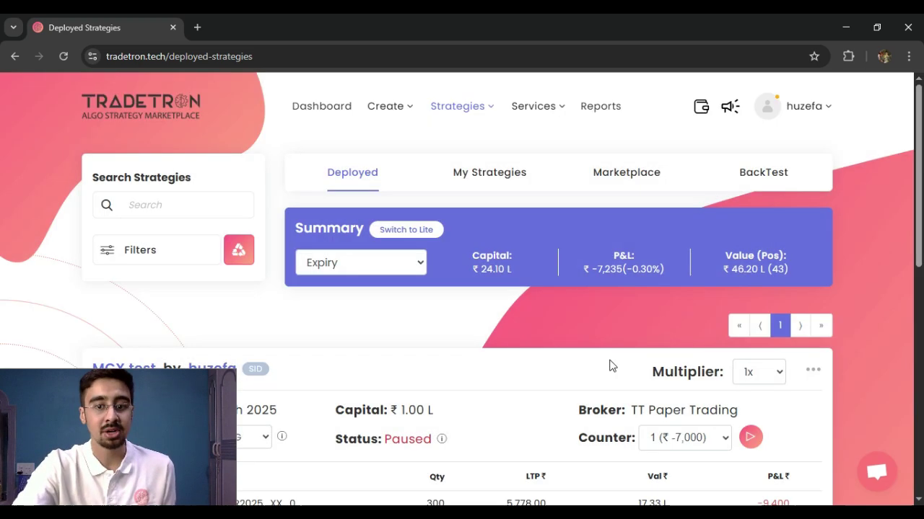
pyautogui.scroll(-3, 426, 340)
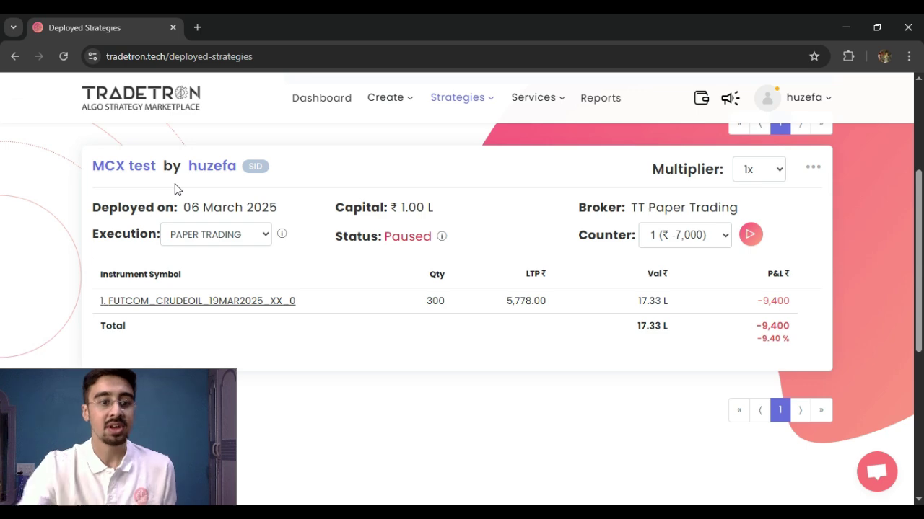
pyautogui.scroll(3, 181, 184)
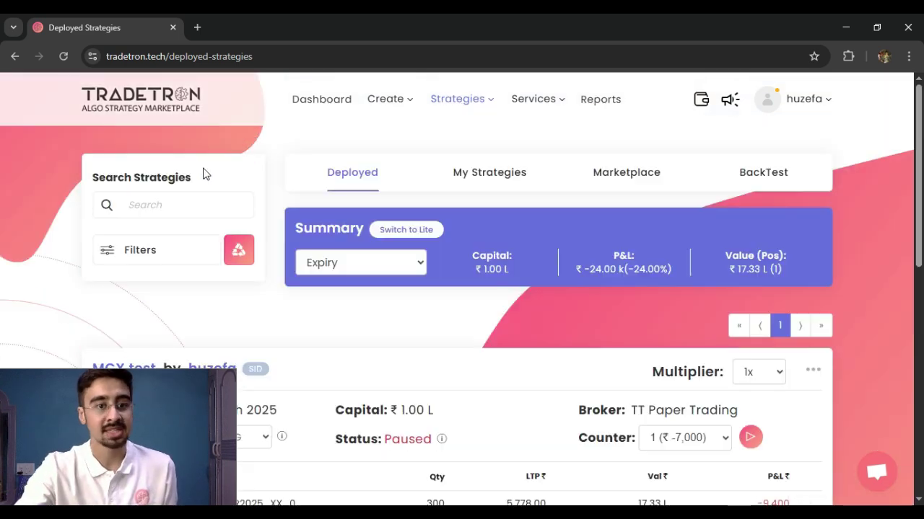
# Step: Add the broker IIFL (Symphony) to the existing MCX exchange filter and apply both filters
pyautogui.click(144, 250)
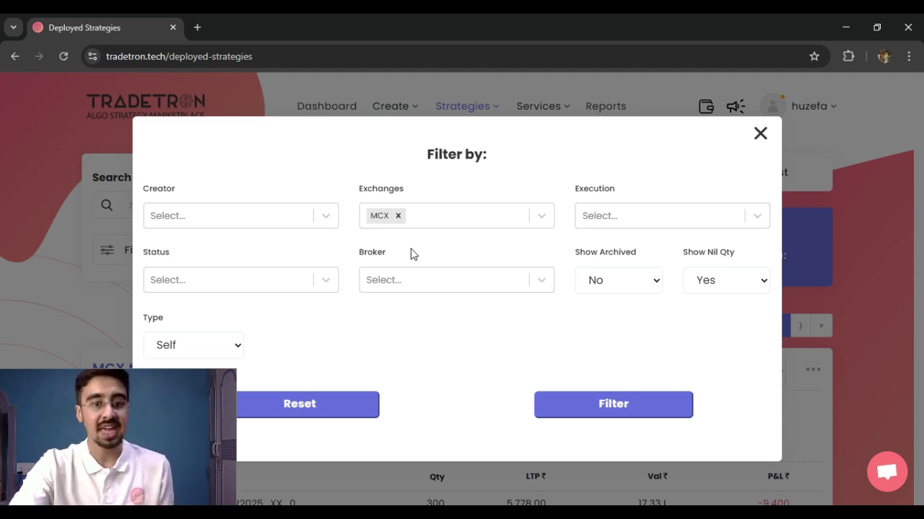
pyautogui.click(394, 288)
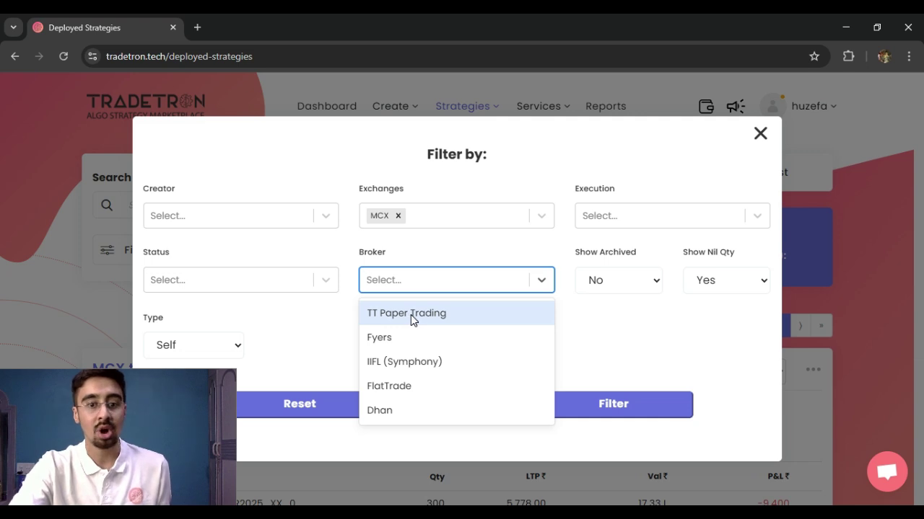
pyautogui.click(406, 366)
pyautogui.click(306, 351)
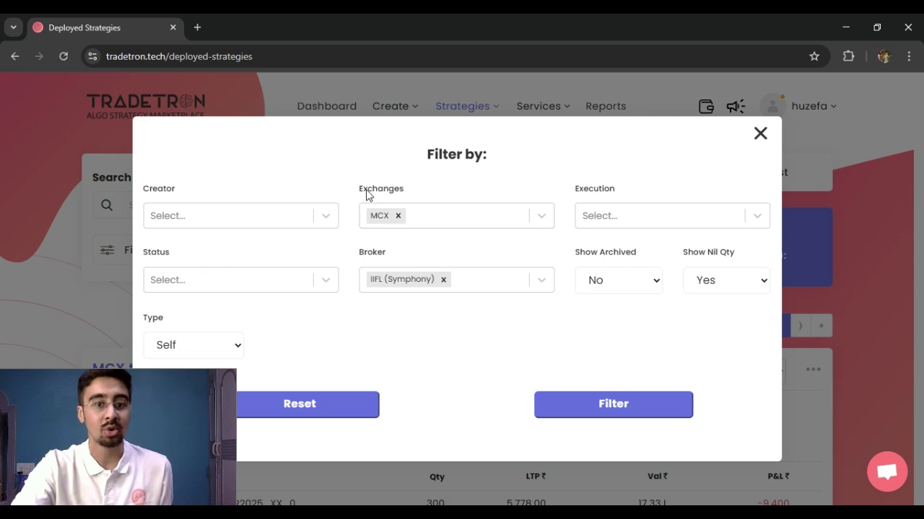
pyautogui.moveTo(363, 189); pyautogui.dragTo(405, 192)
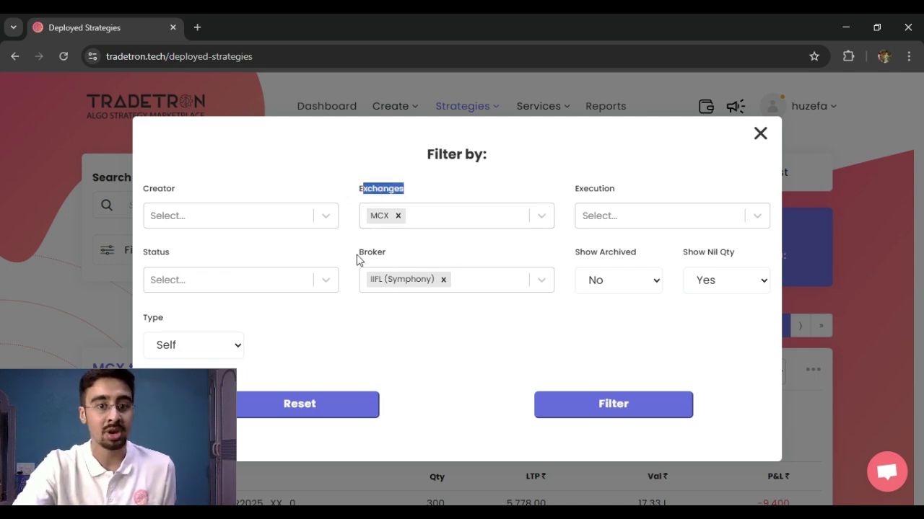
pyautogui.moveTo(384, 254); pyautogui.dragTo(359, 253)
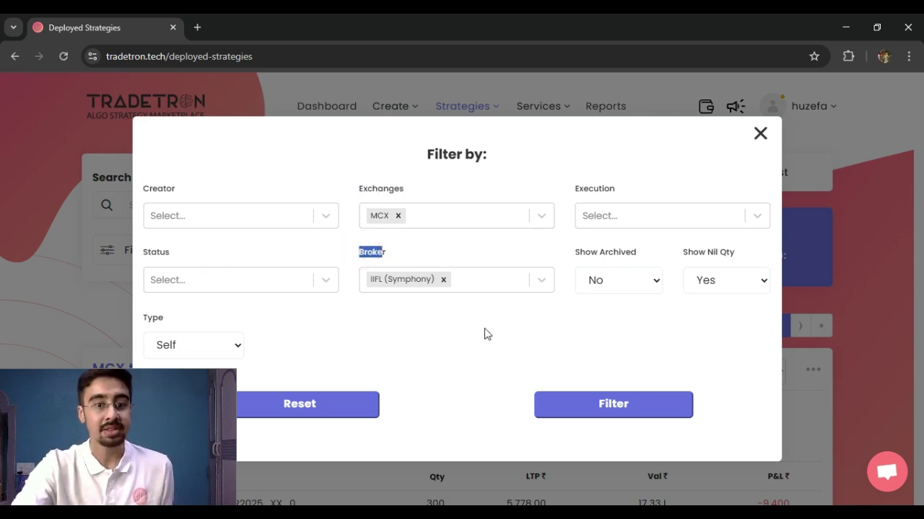
pyautogui.click(598, 397)
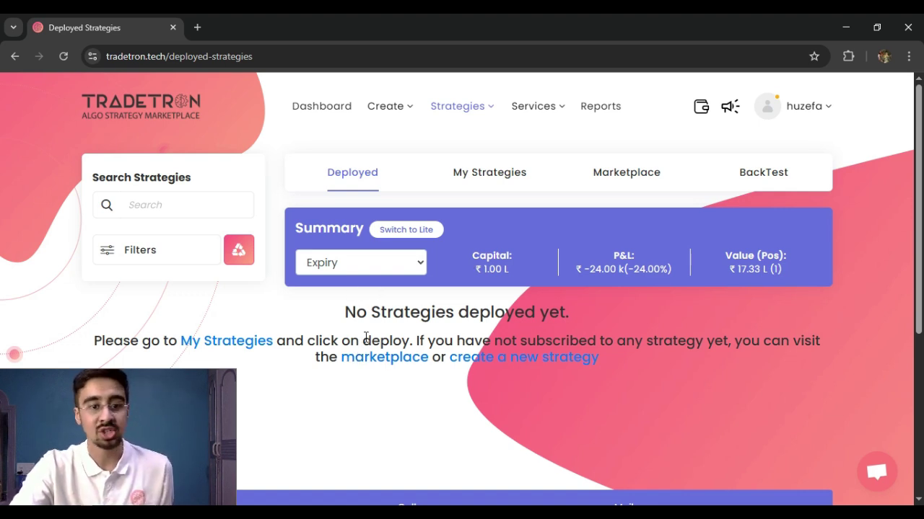
# Step: Reset all filters and look through the full list of deployed strategies
pyautogui.click(240, 252)
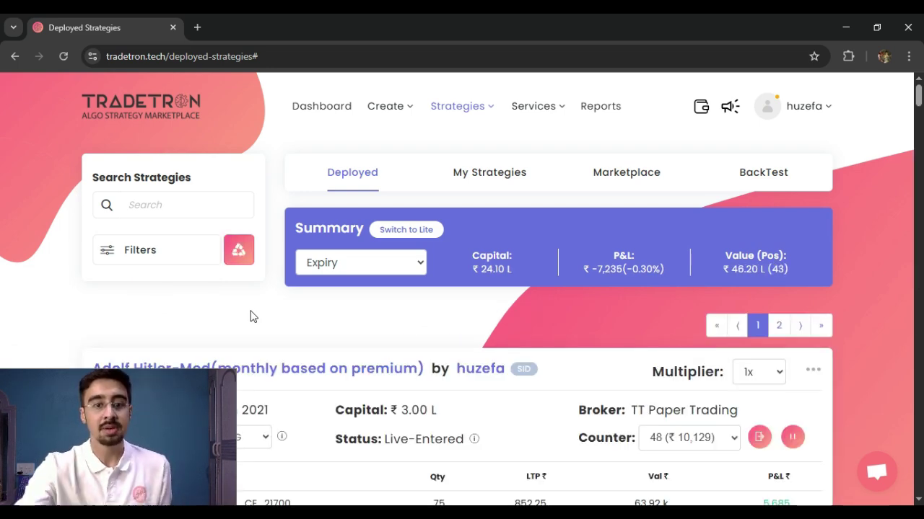
pyautogui.scroll(-10, 519, 354)
pyautogui.scroll(-7, 522, 354)
pyautogui.scroll(10, 522, 354)
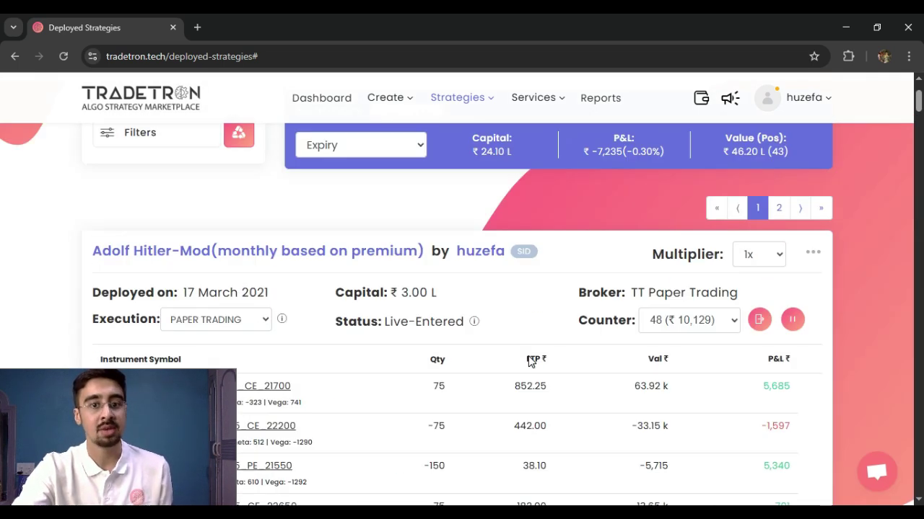
pyautogui.scroll(3, 529, 361)
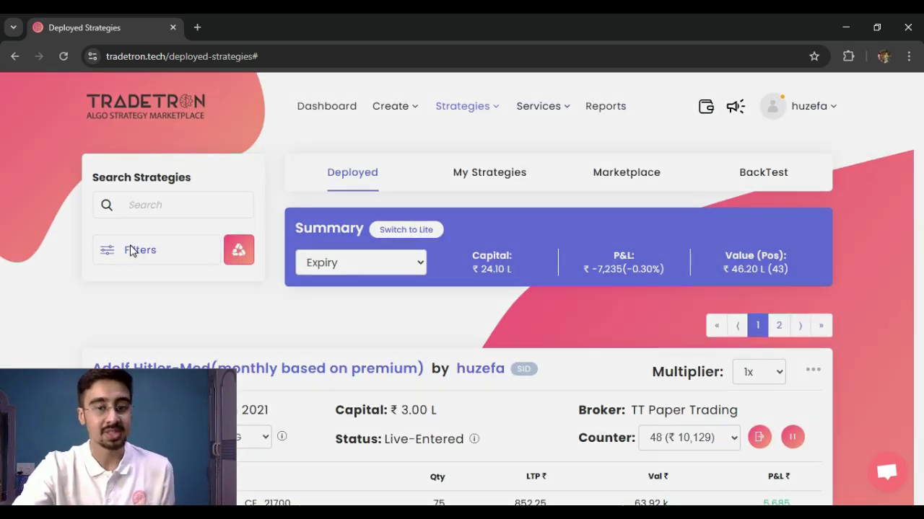
# Step: Filter the deployed strategies by the execution types PAPER TRADING and LIVE AUTO
pyautogui.click(130, 250)
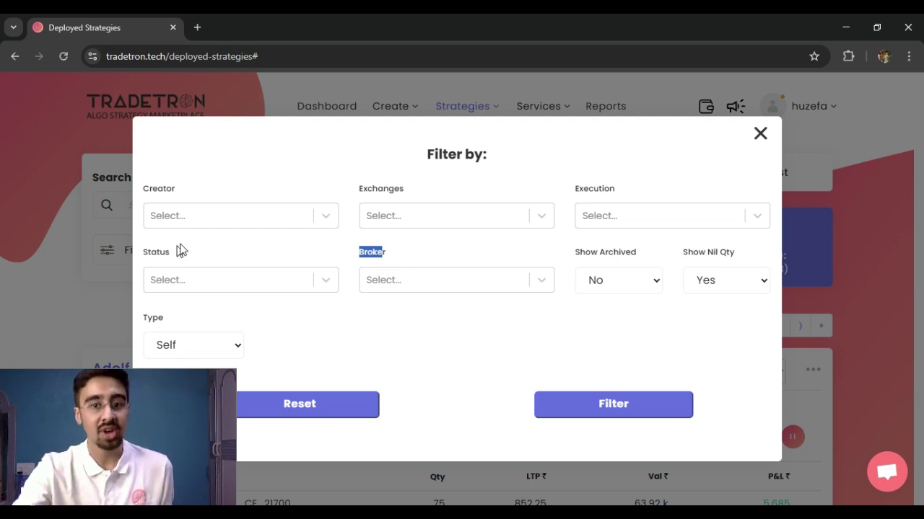
pyautogui.click(600, 218)
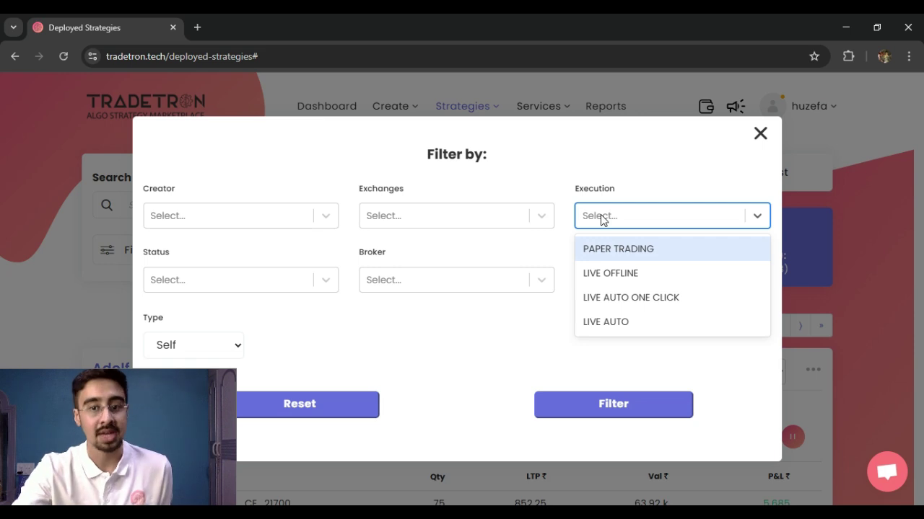
pyautogui.click(652, 247)
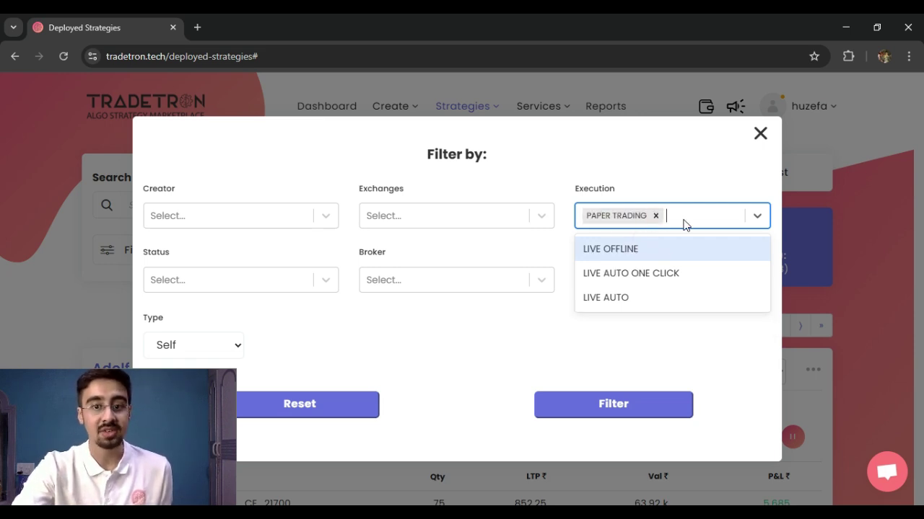
pyautogui.click(627, 303)
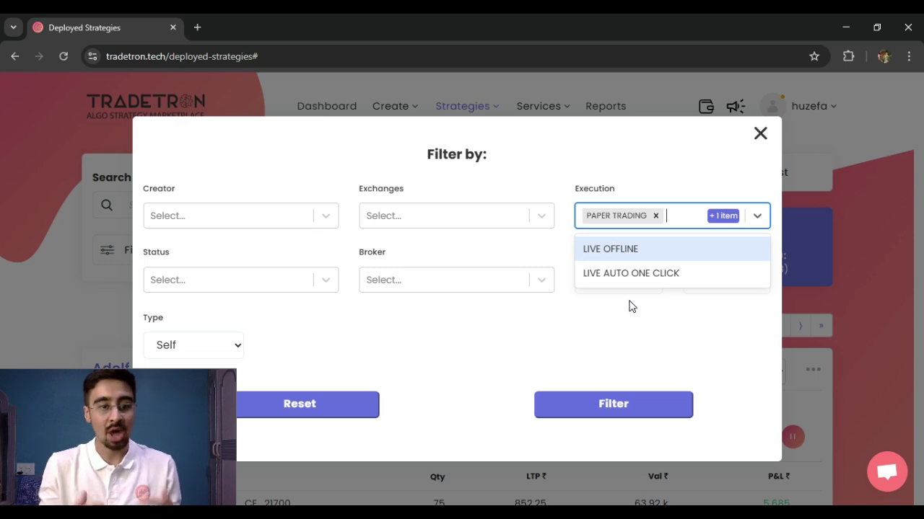
pyautogui.click(657, 172)
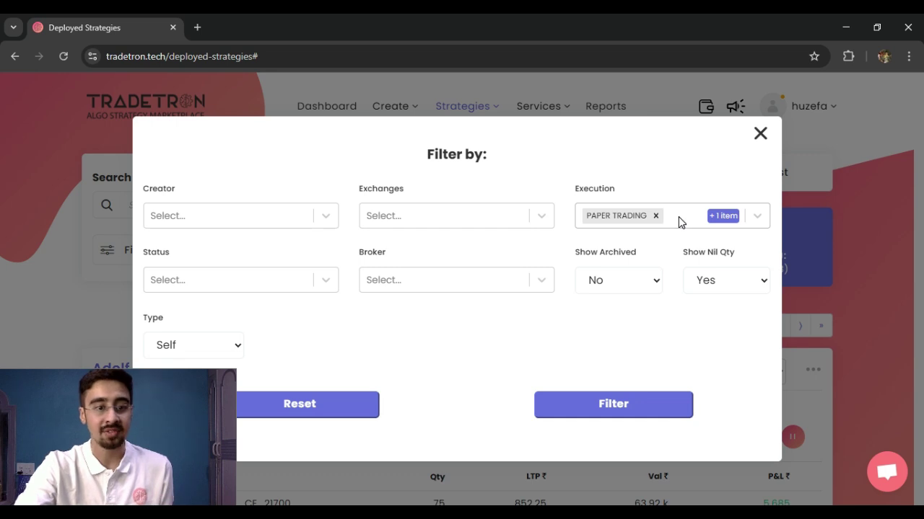
pyautogui.click(602, 408)
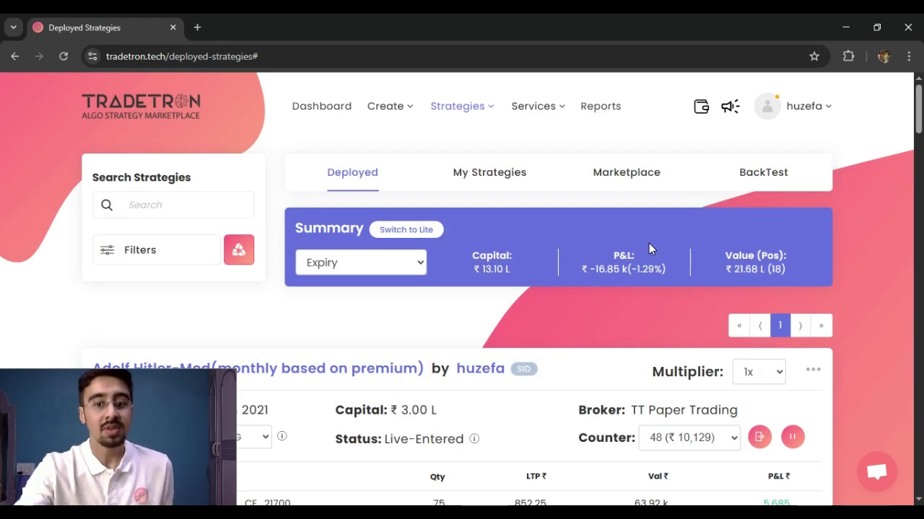
# Step: Review the strategies filtered by execution type, including the first one's broker, and reset the filters
pyautogui.scroll(-2, 652, 243)
pyautogui.moveTo(585, 276); pyautogui.dragTo(707, 288)
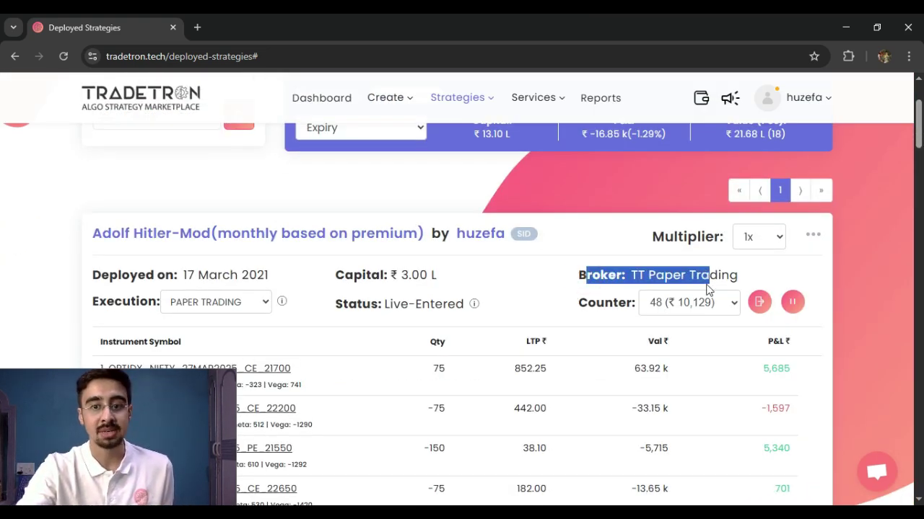
pyautogui.scroll(-12, 707, 289)
pyautogui.scroll(-10, 656, 348)
pyautogui.scroll(-10, 920, 364)
pyautogui.moveTo(918, 476); pyautogui.dragTo(915, 158)
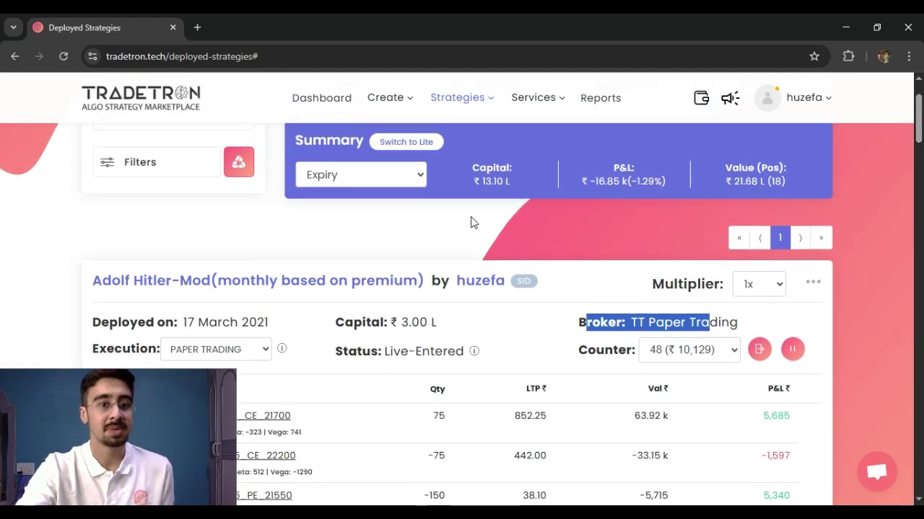
pyautogui.scroll(-1, 245, 191)
pyautogui.scroll(2, 234, 258)
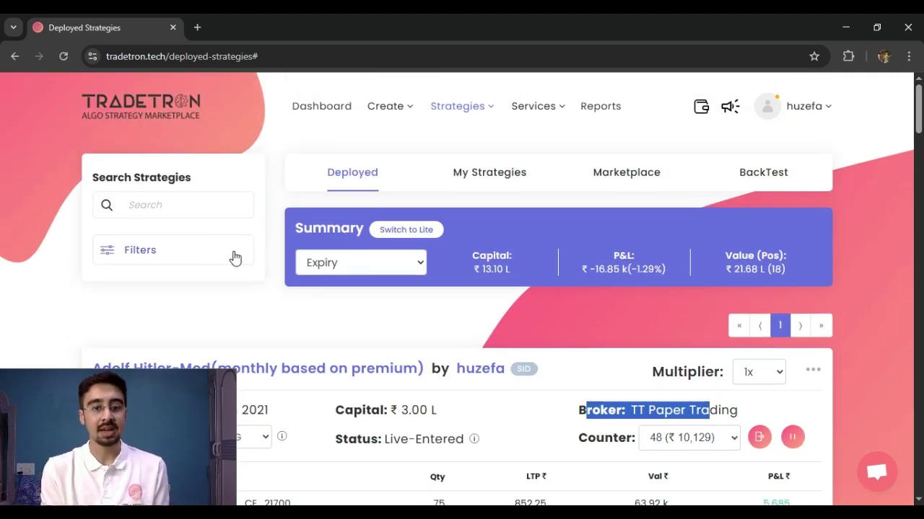
pyautogui.click(238, 249)
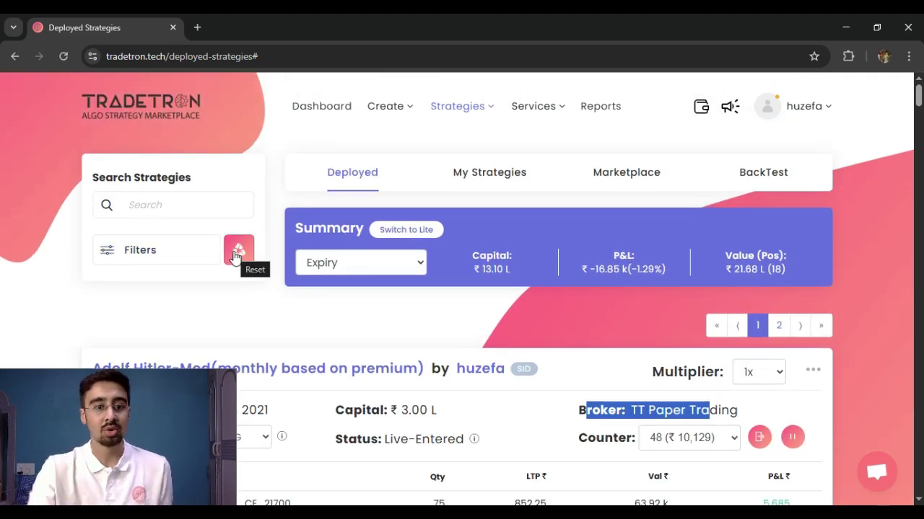
# Step: Examine the options of the Type filter and close the filter dialog without applying a change
pyautogui.click(134, 250)
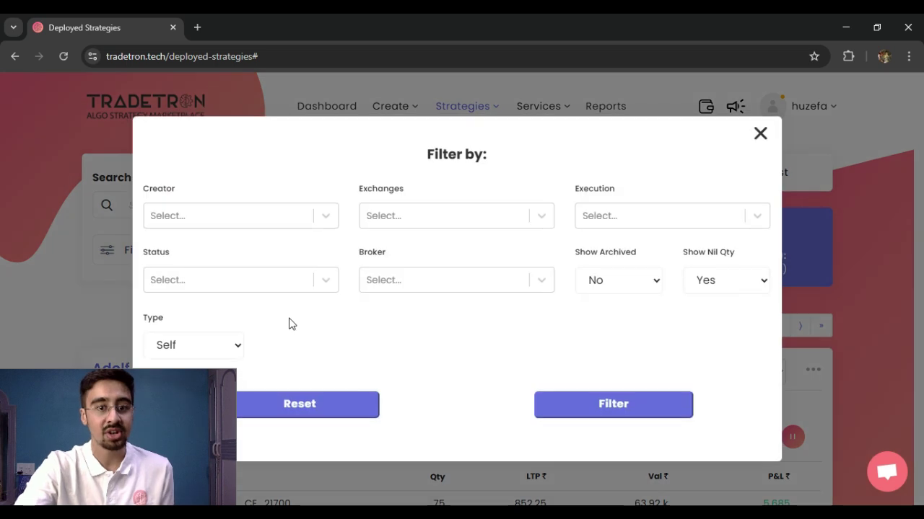
pyautogui.click(148, 340)
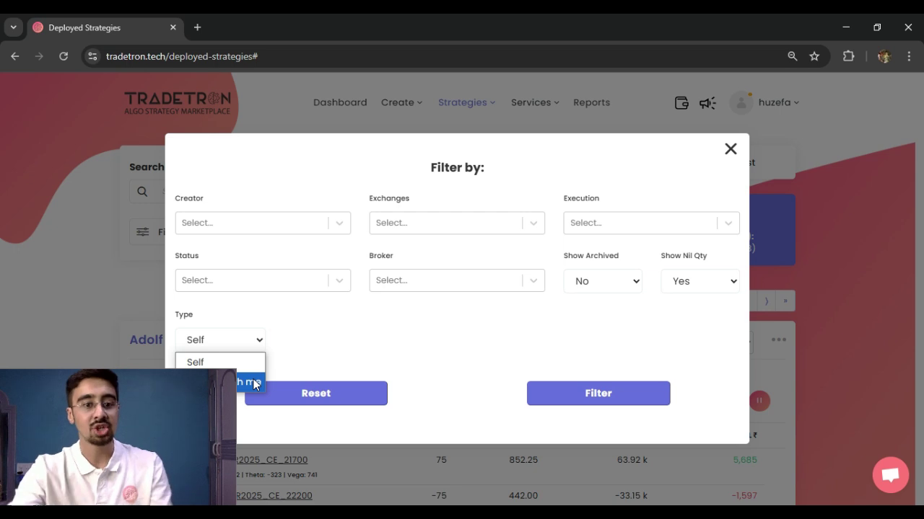
pyautogui.click(297, 334)
pyautogui.hotkey('ctrl', '-')
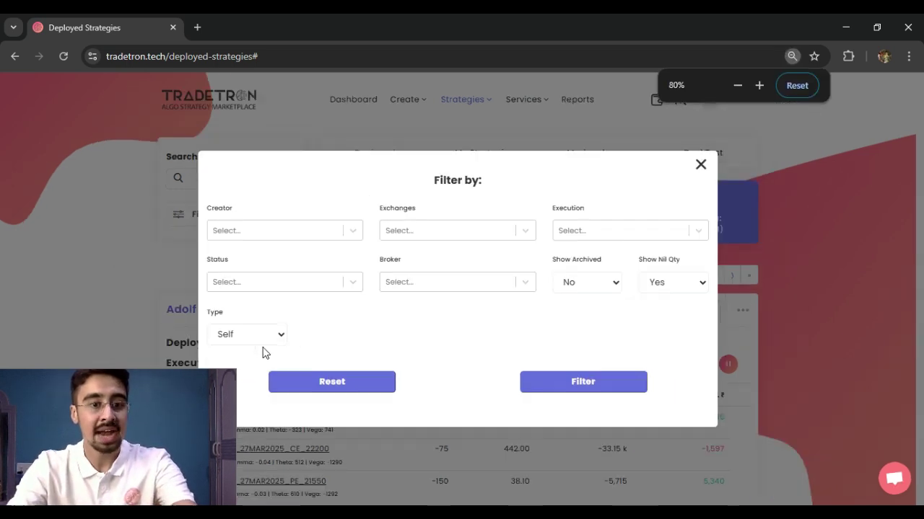
pyautogui.click(254, 337)
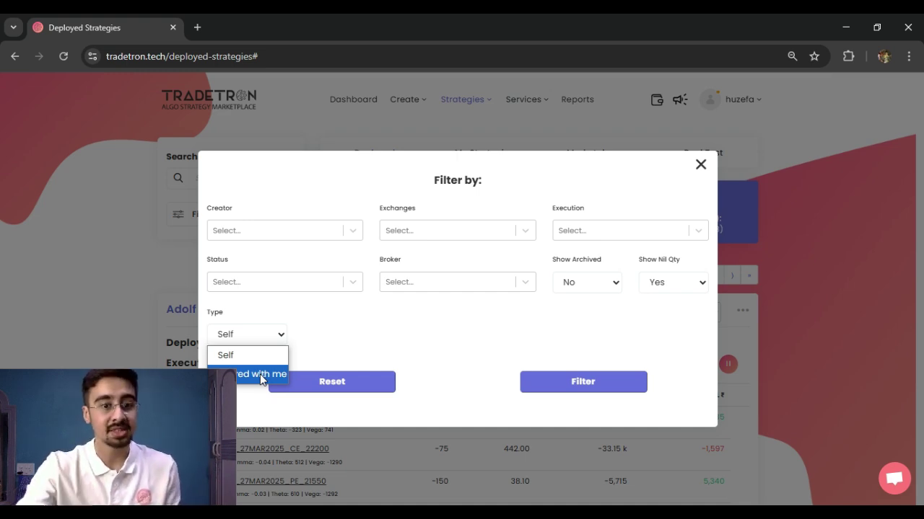
pyautogui.click(317, 345)
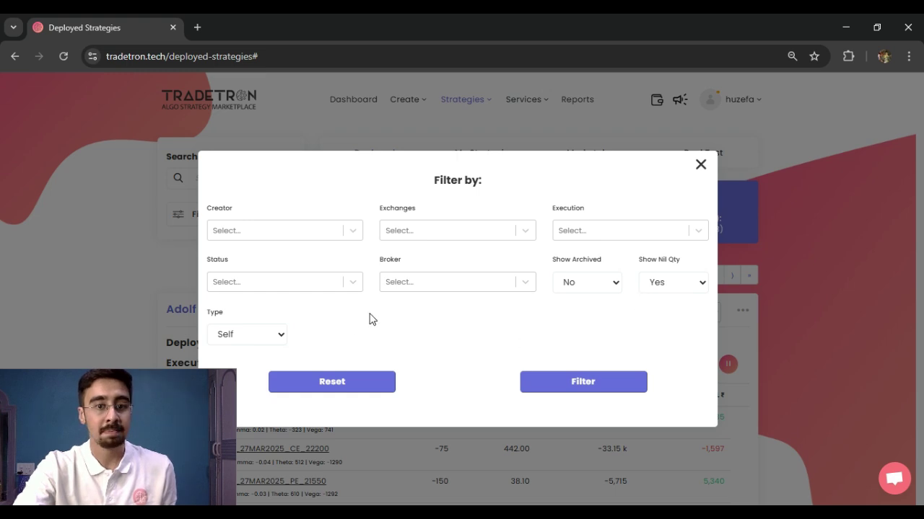
pyautogui.hotkey('ctrl', '+')
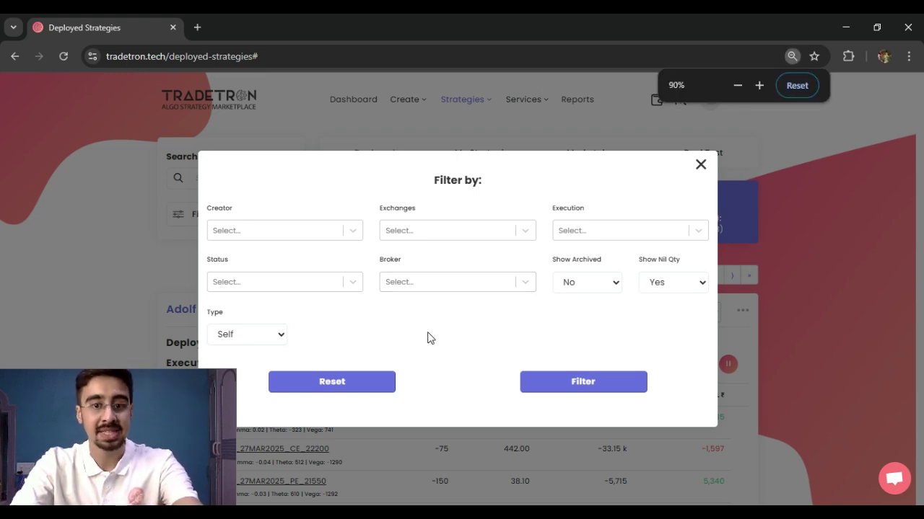
pyautogui.hotkey('ctrl', '+')
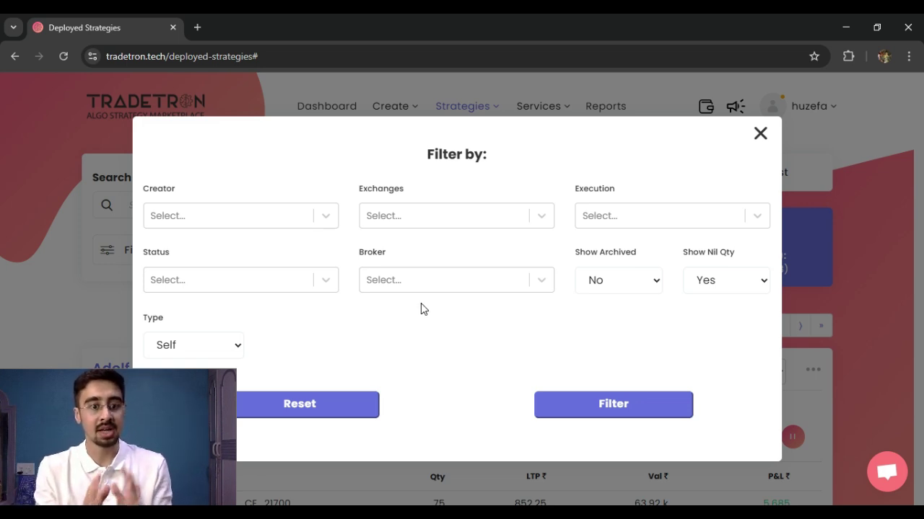
pyautogui.click(757, 137)
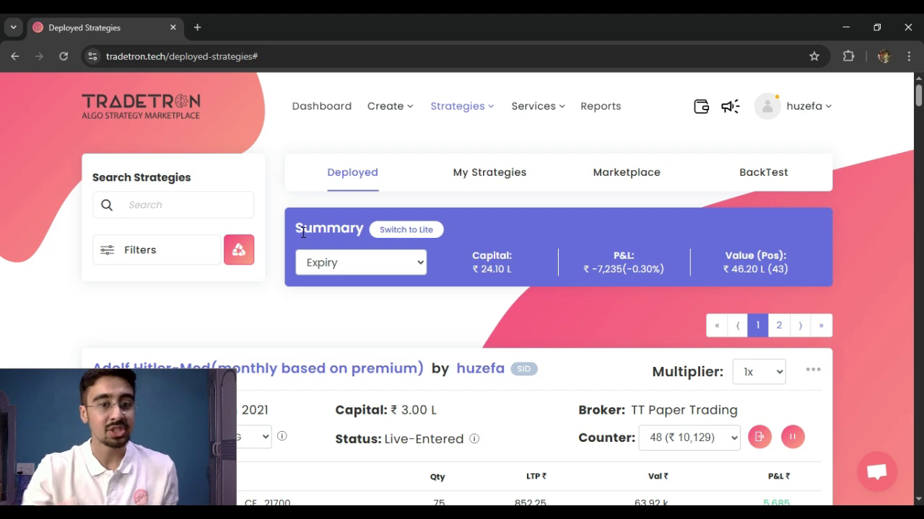
# Step: Examine the Capital, P&L and Value (Pos) figures in the summary section
pyautogui.moveTo(300, 220); pyautogui.dragTo(364, 232)
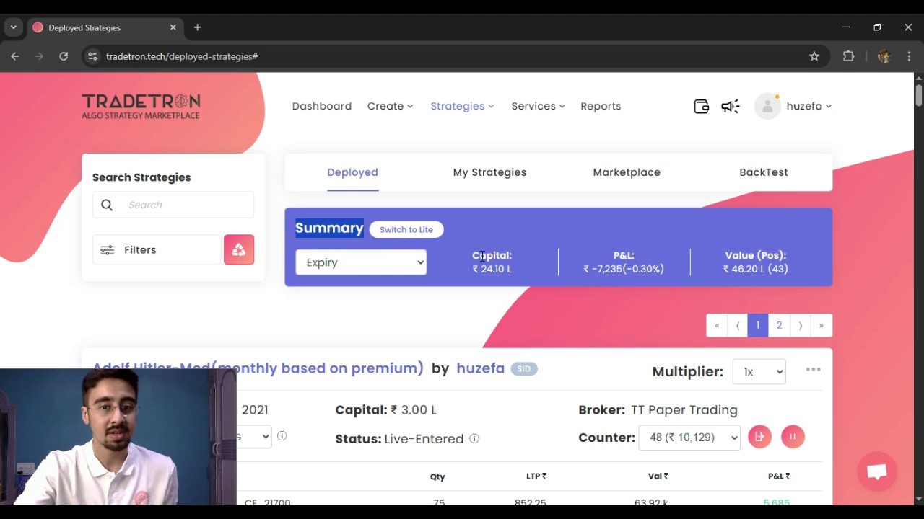
pyautogui.moveTo(471, 256); pyautogui.dragTo(518, 255)
pyautogui.moveTo(612, 256); pyautogui.dragTo(786, 257)
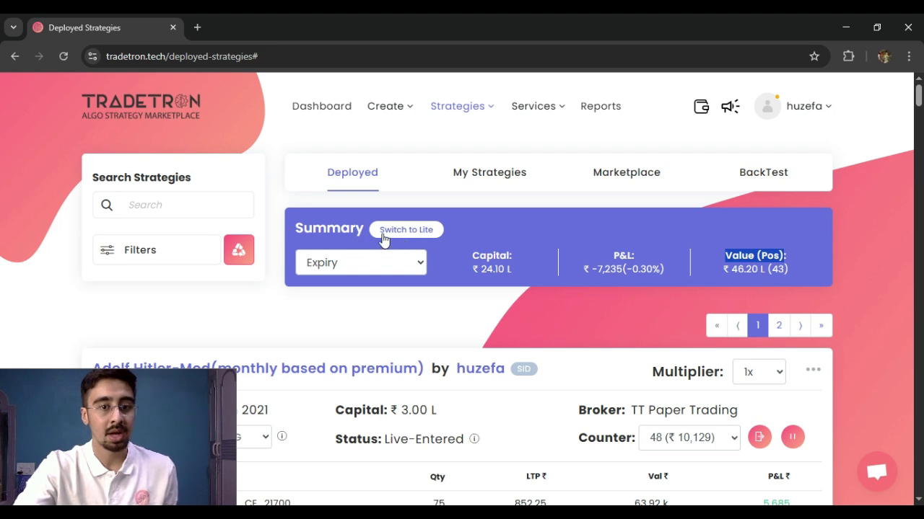
# Step: Compare the summary figures for the Today and Expiry periods, ending on Expiry
pyautogui.click(348, 264)
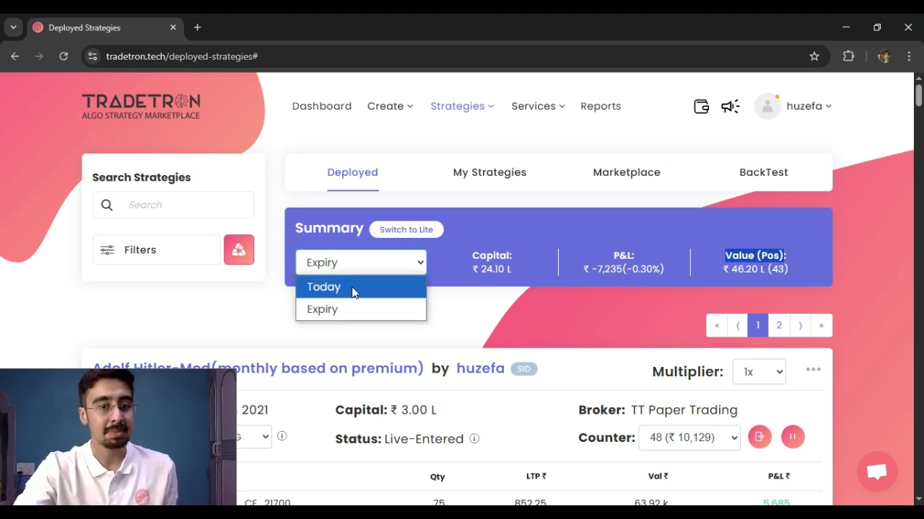
pyautogui.click(352, 288)
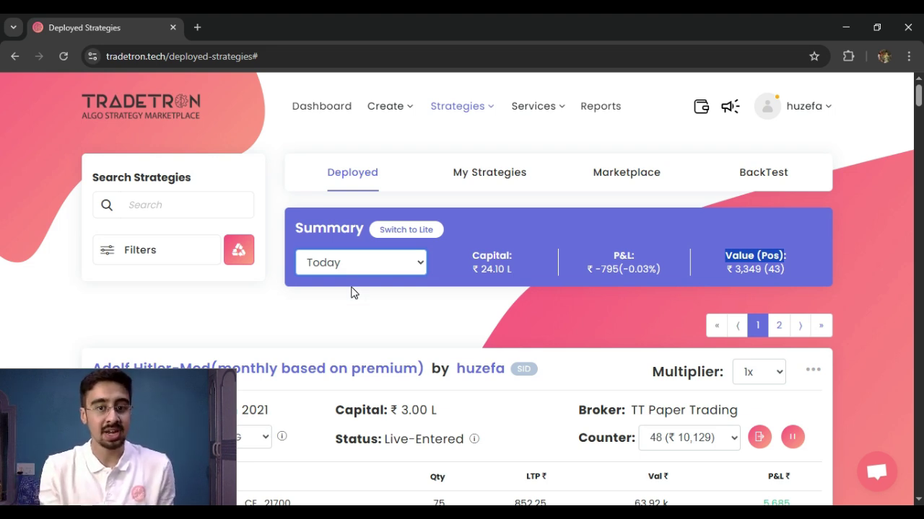
pyautogui.click(346, 265)
pyautogui.click(344, 307)
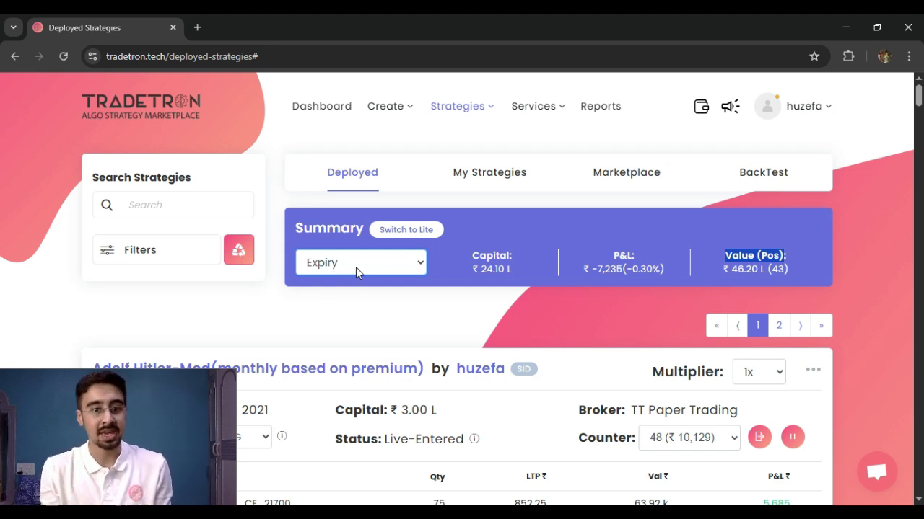
pyautogui.click(356, 267)
pyautogui.click(353, 286)
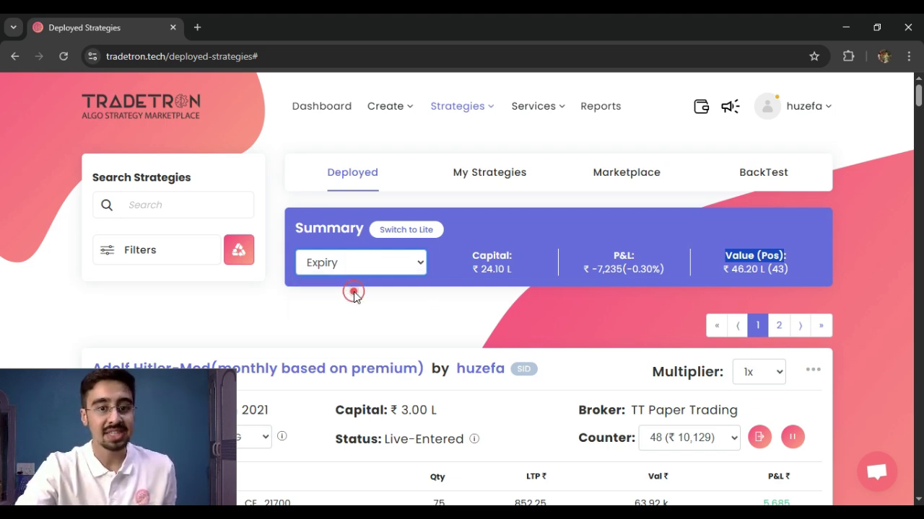
pyautogui.click(310, 262)
pyautogui.click(317, 307)
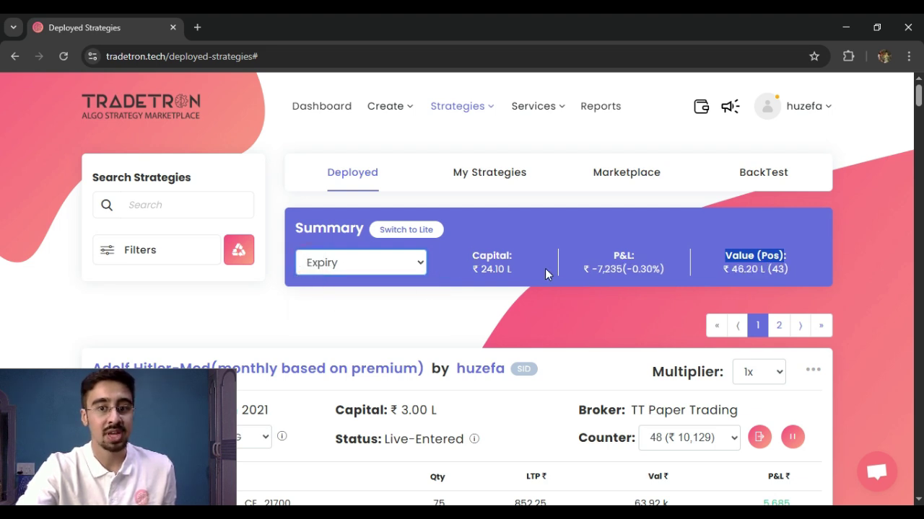
# Step: Check the P&L for the Expiry period and set the summary period to Today
pyautogui.moveTo(617, 255)
pyautogui.mouseDown()
pyautogui.moveTo(636, 256)
pyautogui.moveTo(627, 282)
pyautogui.moveTo(624, 269)
pyautogui.mouseUp()
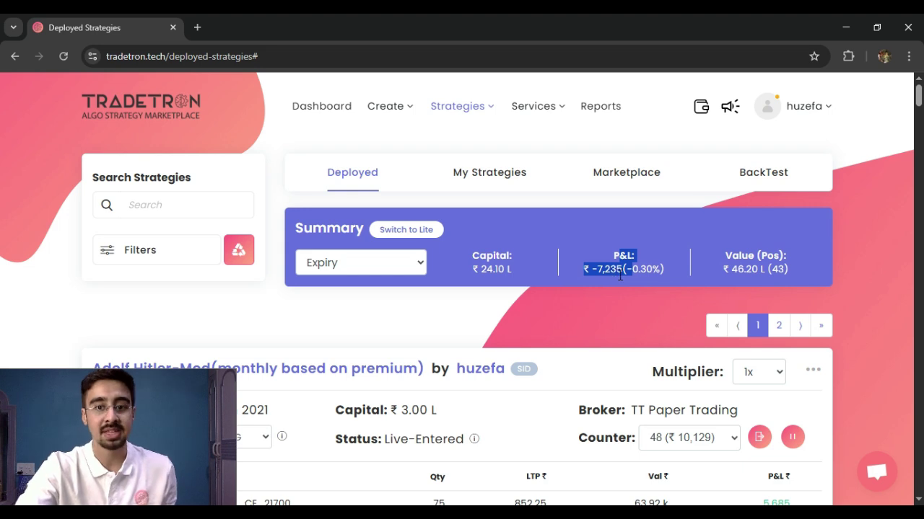
pyautogui.click(363, 263)
pyautogui.click(353, 285)
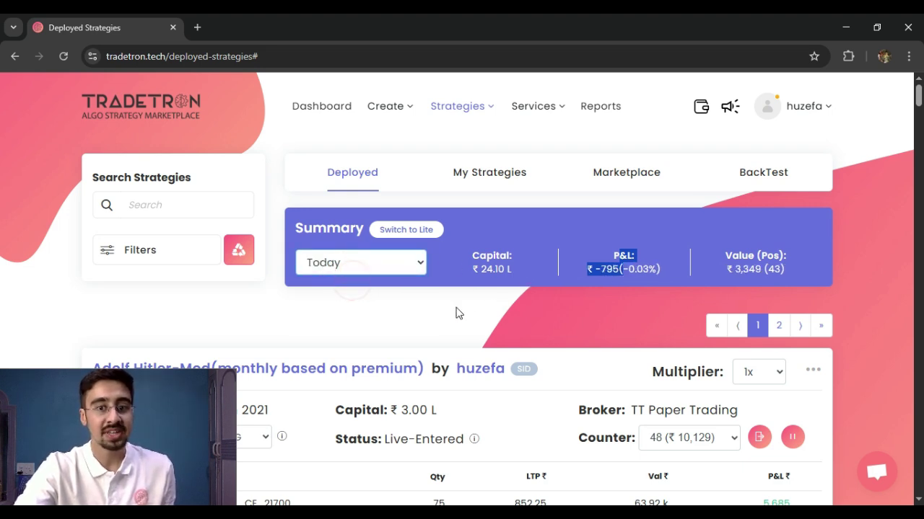
pyautogui.click(608, 271)
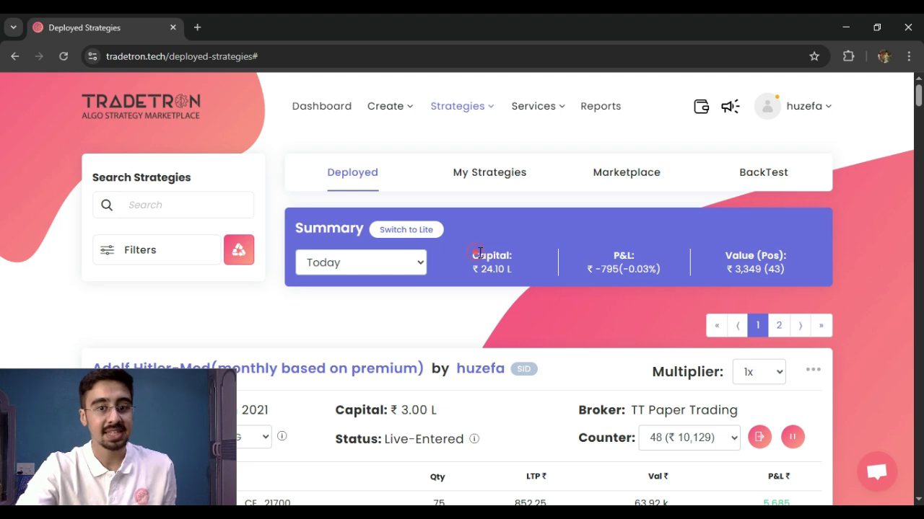
# Step: Compare the Capital figure in the summary with the capital of the first two deployed strategies
pyautogui.moveTo(472, 254); pyautogui.dragTo(513, 256)
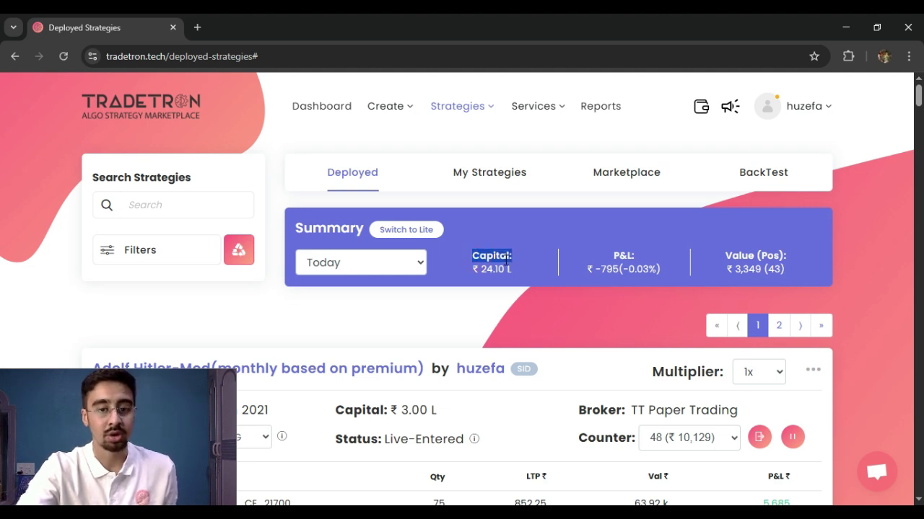
pyautogui.scroll(-1, 433, 325)
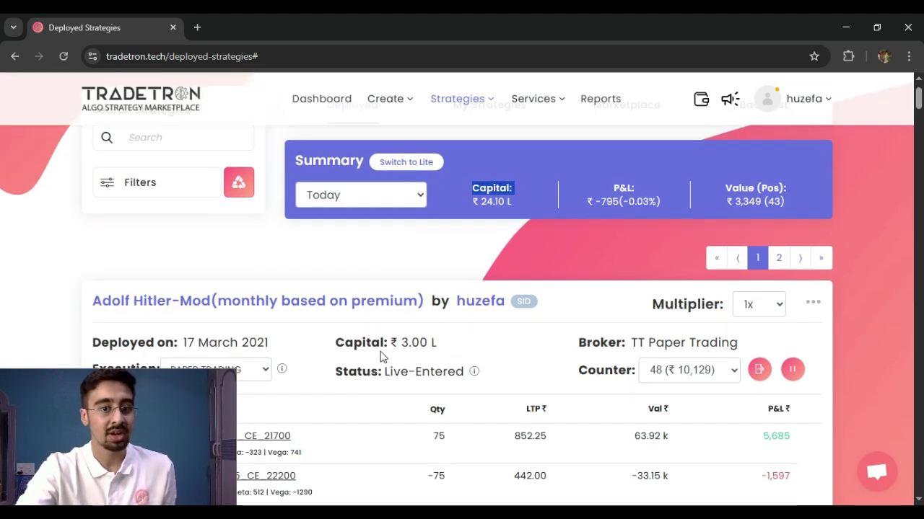
pyautogui.moveTo(338, 344); pyautogui.dragTo(449, 348)
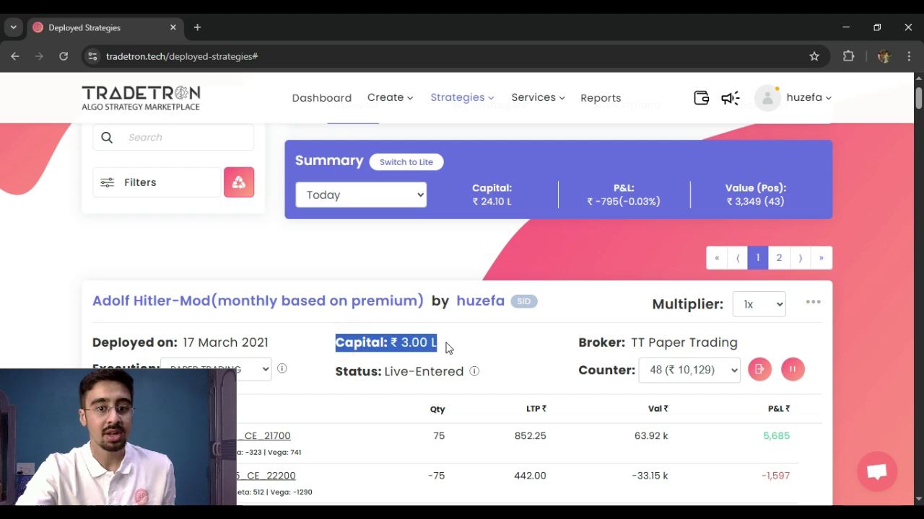
pyautogui.scroll(-3, 397, 356)
pyautogui.scroll(-3, 392, 408)
pyautogui.moveTo(343, 317); pyautogui.dragTo(435, 368)
pyautogui.scroll(6, 397, 390)
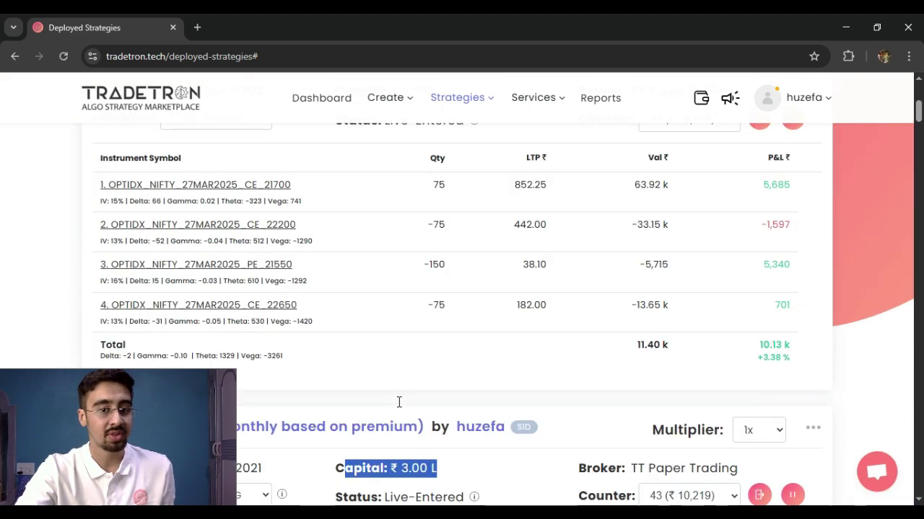
pyautogui.click(142, 251)
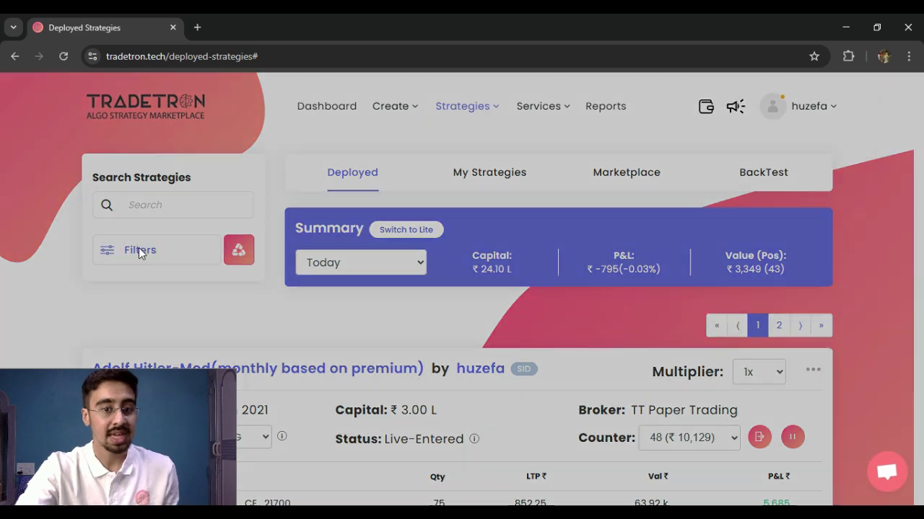
pyautogui.click(760, 133)
pyautogui.moveTo(356, 228); pyautogui.dragTo(298, 221)
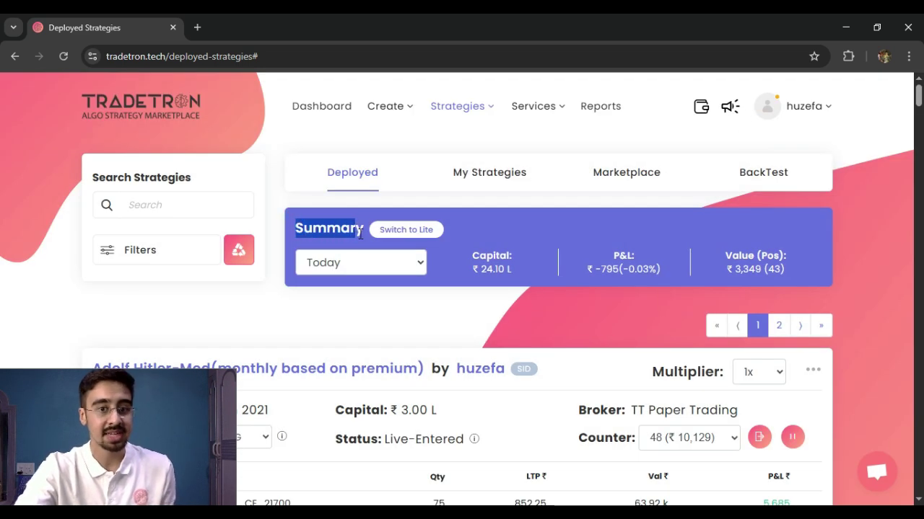
# Step: Filter the deployed strategies by the exchange MCX
pyautogui.click(127, 251)
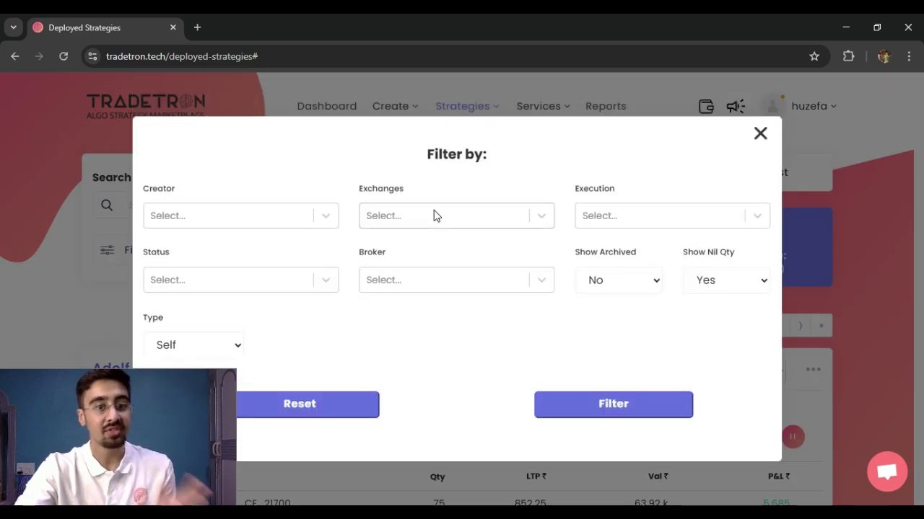
pyautogui.click(407, 218)
pyautogui.click(387, 297)
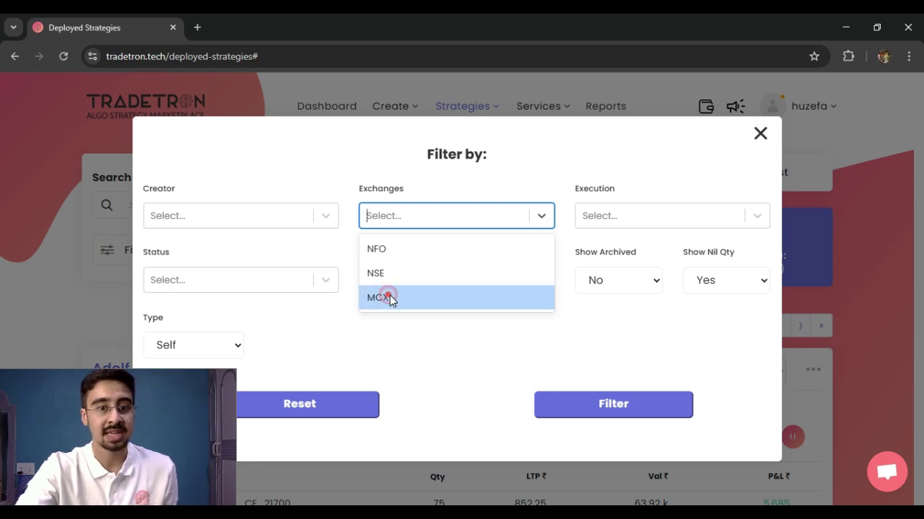
pyautogui.click(636, 417)
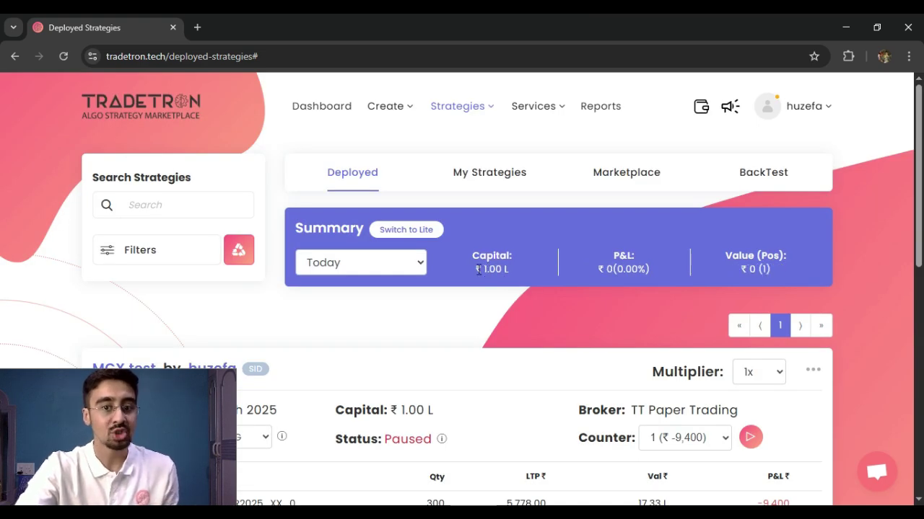
# Step: Review the Capital and Value (Pos) summary figures for the MCX filter against the details of the MCX test strategy
pyautogui.moveTo(477, 270); pyautogui.dragTo(510, 272)
pyautogui.scroll(-2, 443, 283)
pyautogui.scroll(2, 458, 229)
pyautogui.click(478, 254)
pyautogui.moveTo(740, 269); pyautogui.dragTo(748, 270)
pyautogui.scroll(-1, 255, 294)
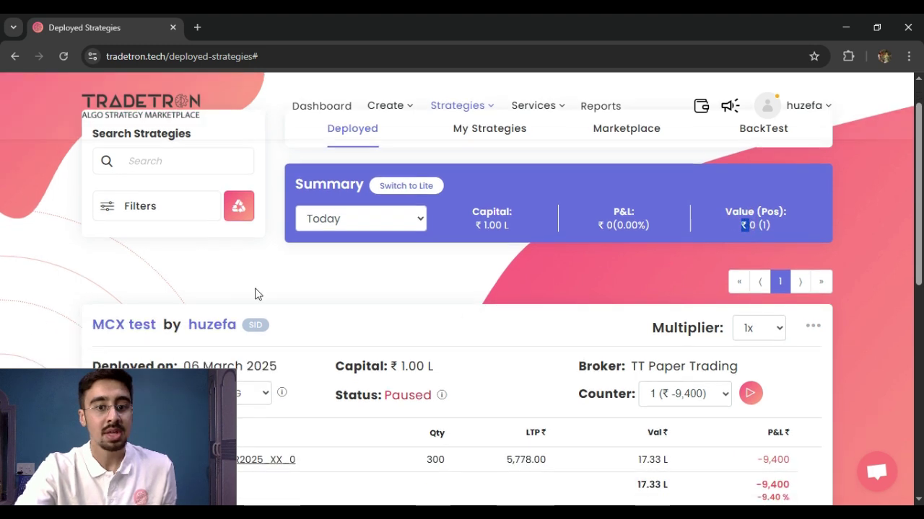
pyautogui.scroll(-1, 255, 294)
pyautogui.moveTo(97, 299)
pyautogui.mouseDown()
pyautogui.moveTo(402, 372)
pyautogui.moveTo(98, 312)
pyautogui.mouseUp()
pyautogui.click(383, 338)
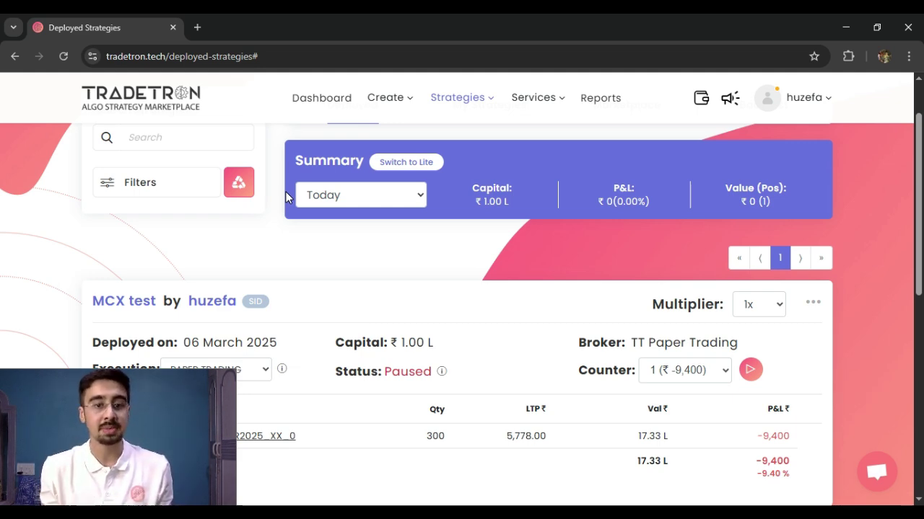
# Step: Remove MCX from the exchange filter, apply the change and reset the filters
pyautogui.click(145, 183)
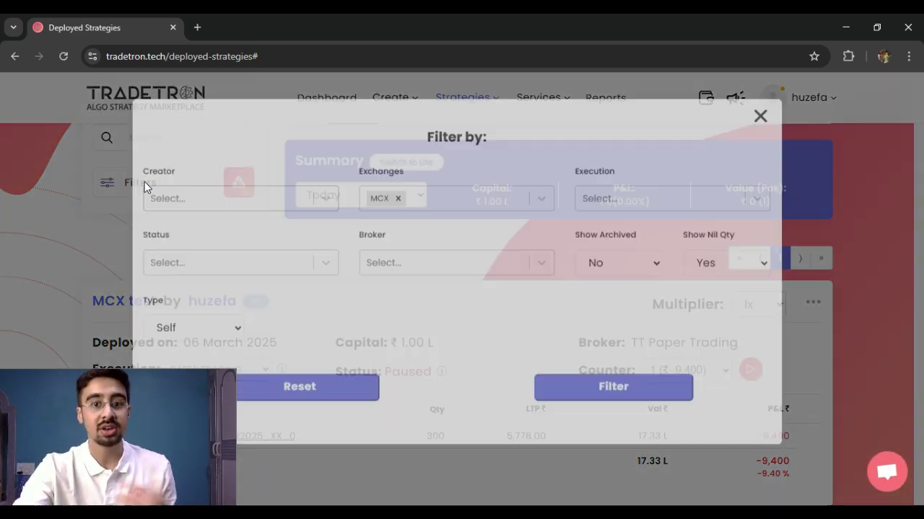
pyautogui.click(397, 215)
pyautogui.click(624, 404)
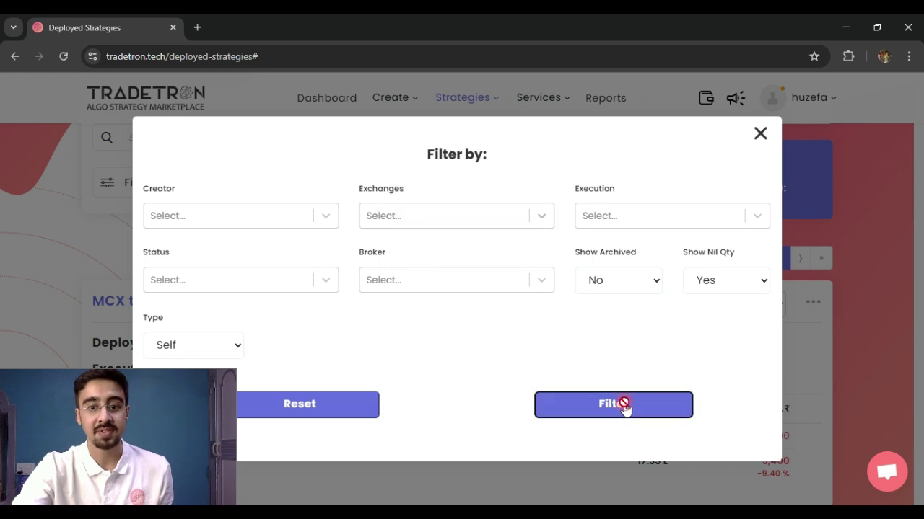
pyautogui.click(752, 131)
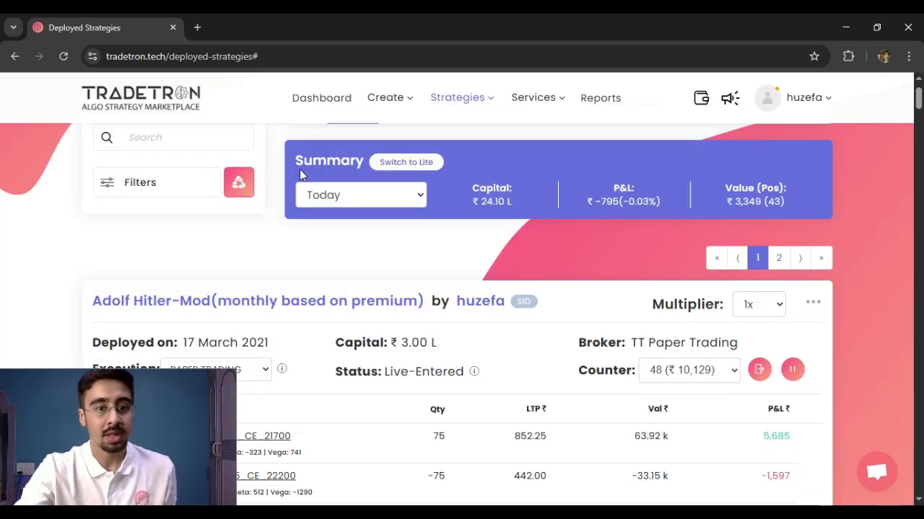
pyautogui.click(242, 195)
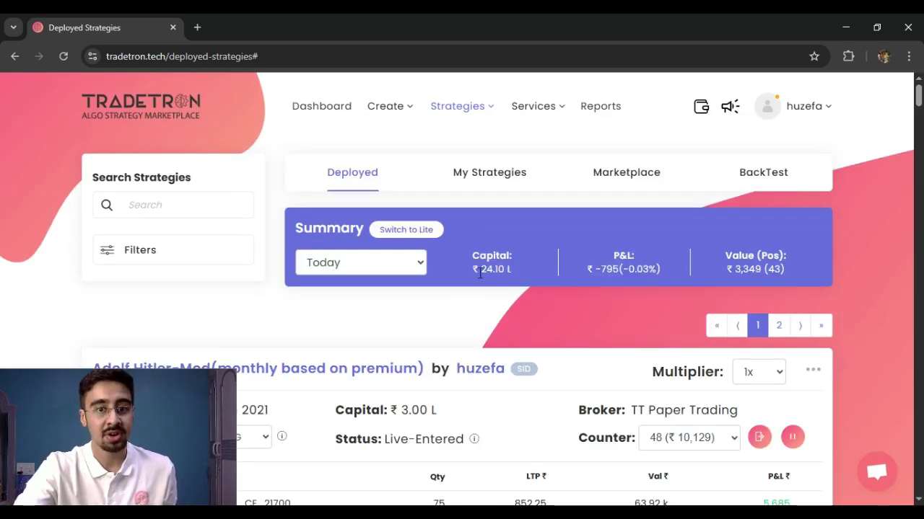
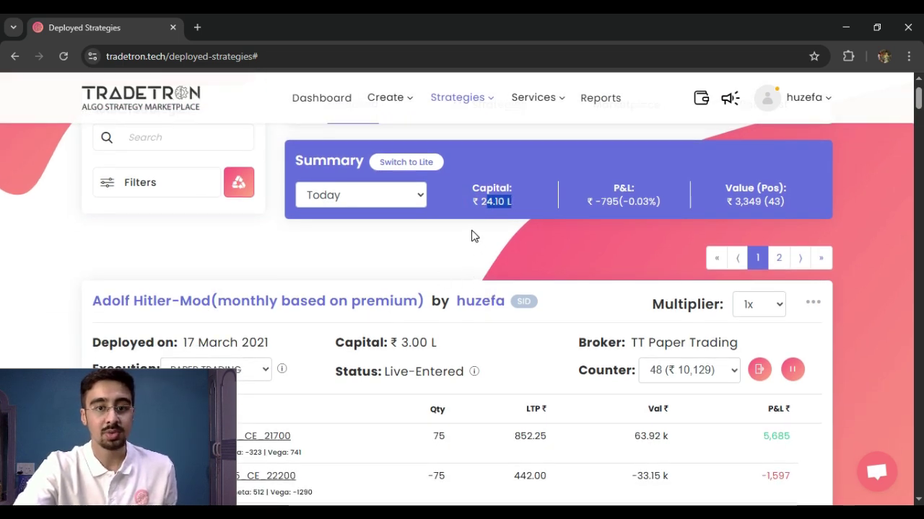
# Step: Check how the individual strategies' capital amounts relate to the total Capital in the summary of the unfiltered list
pyautogui.scroll(-1, 422, 336)
pyautogui.moveTo(355, 278); pyautogui.dragTo(413, 309)
pyautogui.scroll(-4, 413, 308)
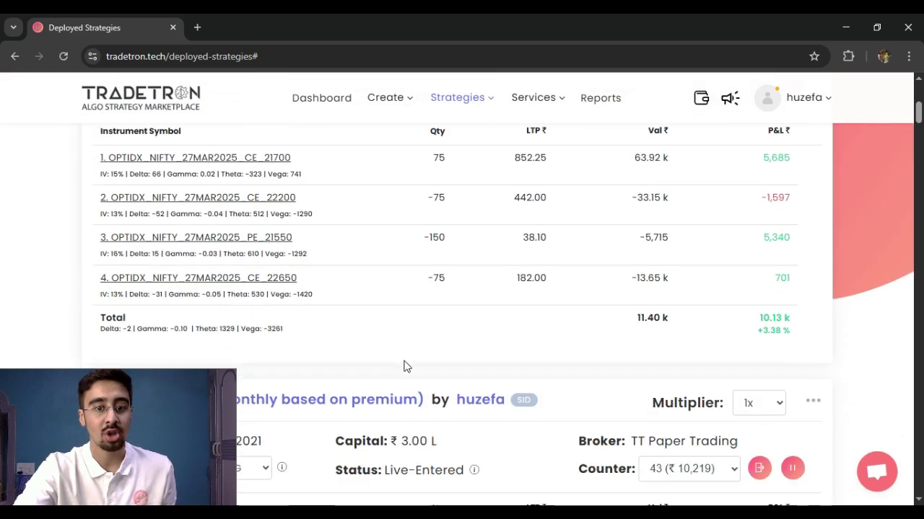
pyautogui.moveTo(389, 381); pyautogui.dragTo(452, 385)
pyautogui.scroll(-1, 452, 387)
pyautogui.scroll(-2, 455, 375)
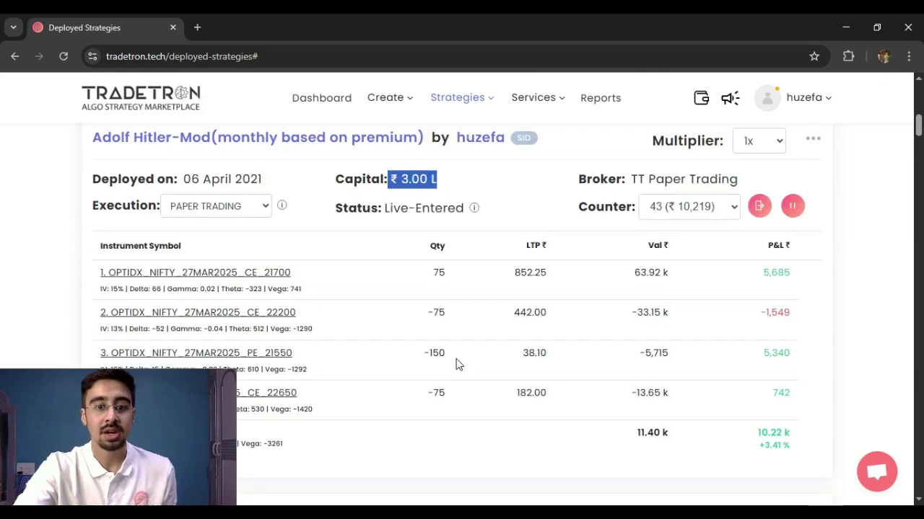
pyautogui.scroll(8, 469, 353)
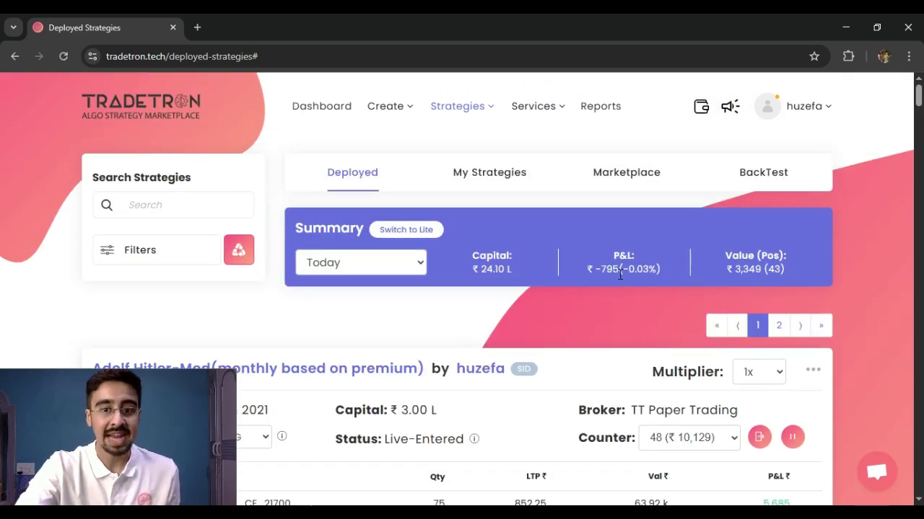
# Step: Examine the summary's P&L amount and percentage in relation to the Capital figure for Today
pyautogui.moveTo(615, 255); pyautogui.dragTo(651, 279)
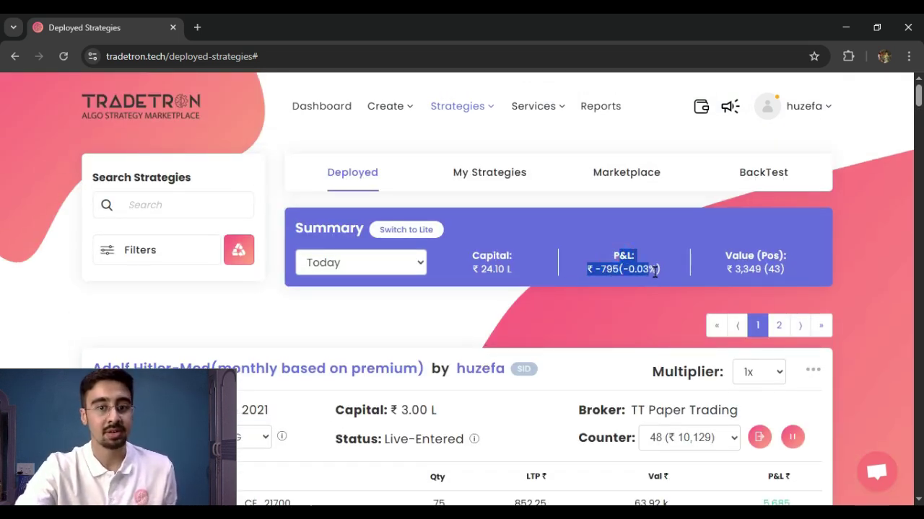
pyautogui.click(651, 269)
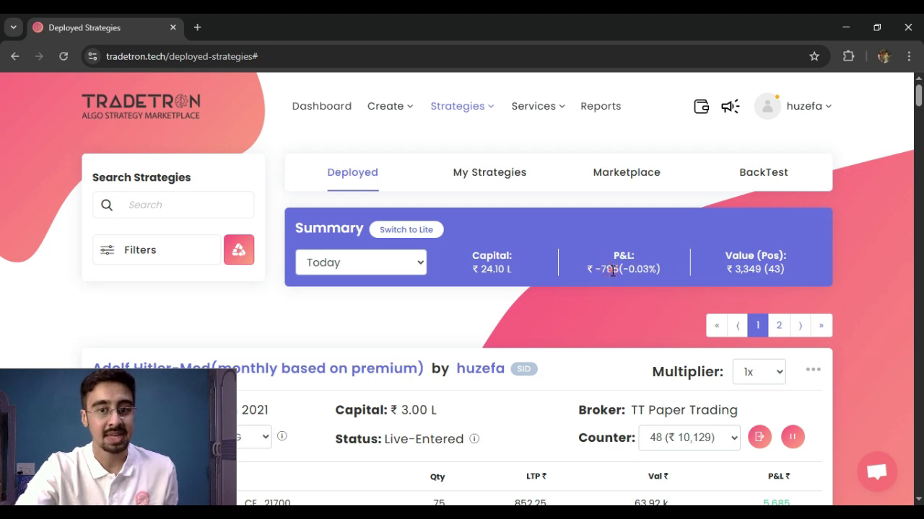
pyautogui.tripleClick(606, 269)
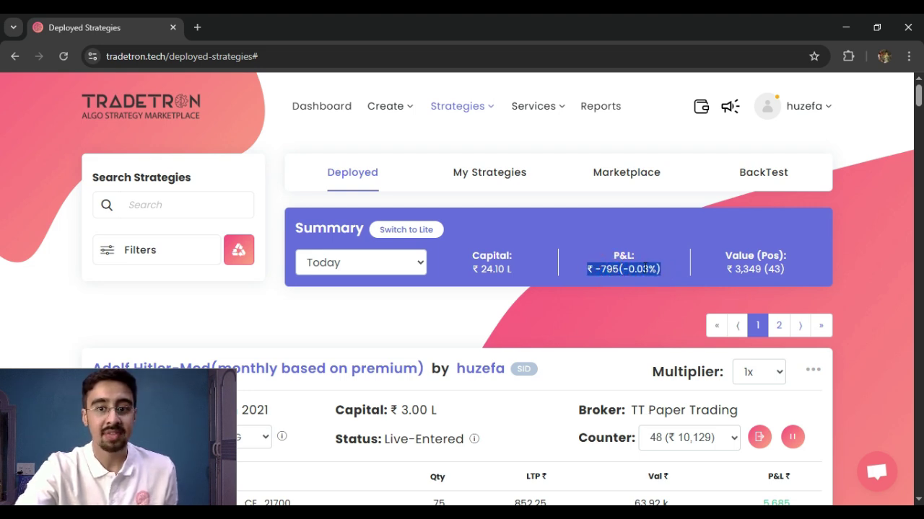
pyautogui.click(646, 270)
pyautogui.moveTo(480, 256); pyautogui.dragTo(496, 256)
pyautogui.doubleClick(495, 269)
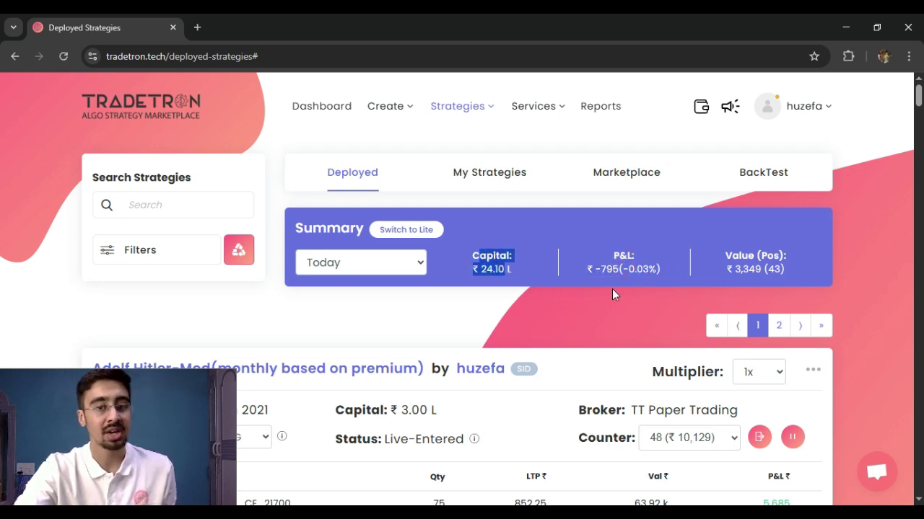
# Step: Compare the total Val amounts of the first three listed strategies as components of the summary's Value (Pos) figure
pyautogui.scroll(-1, 728, 273)
pyautogui.tripleClick(747, 186)
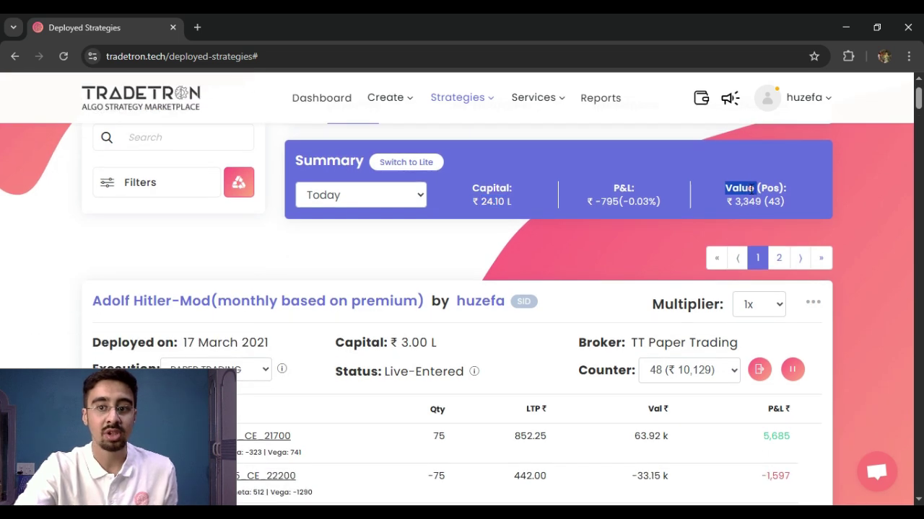
pyautogui.scroll(-1, 746, 275)
pyautogui.scroll(-1, 649, 360)
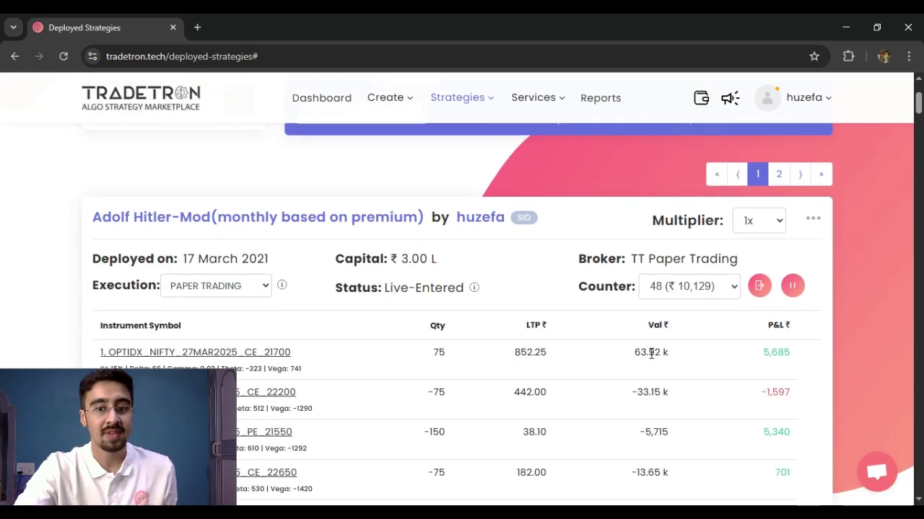
pyautogui.tripleClick(645, 459)
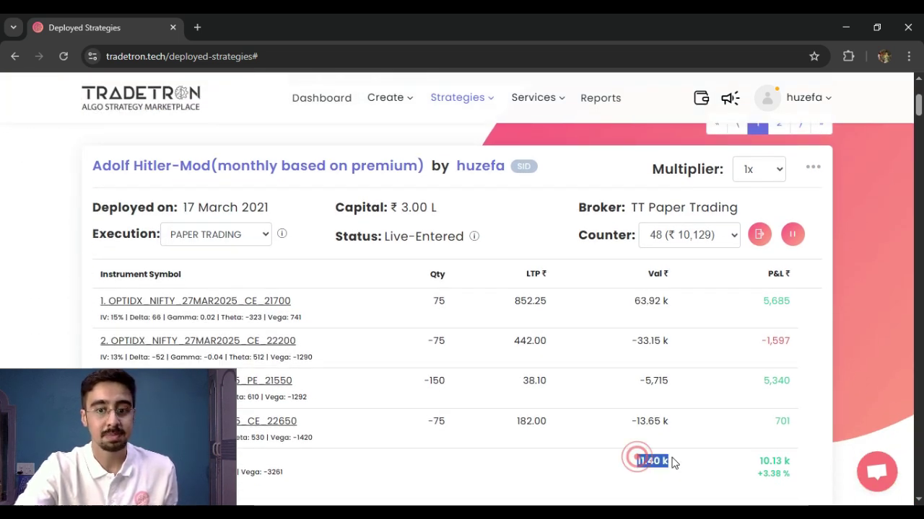
pyautogui.scroll(-2, 652, 459)
pyautogui.scroll(-5, 652, 341)
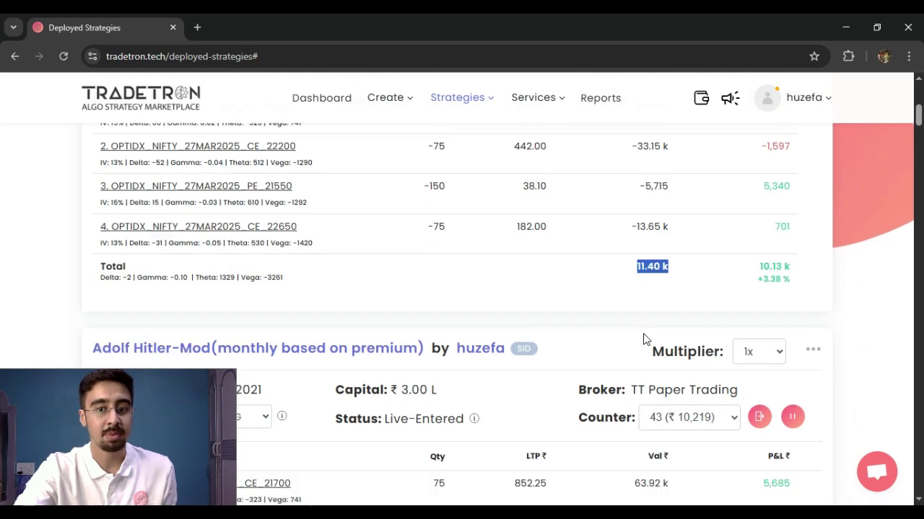
pyautogui.moveTo(640, 374); pyautogui.dragTo(671, 381)
pyautogui.scroll(-5, 670, 381)
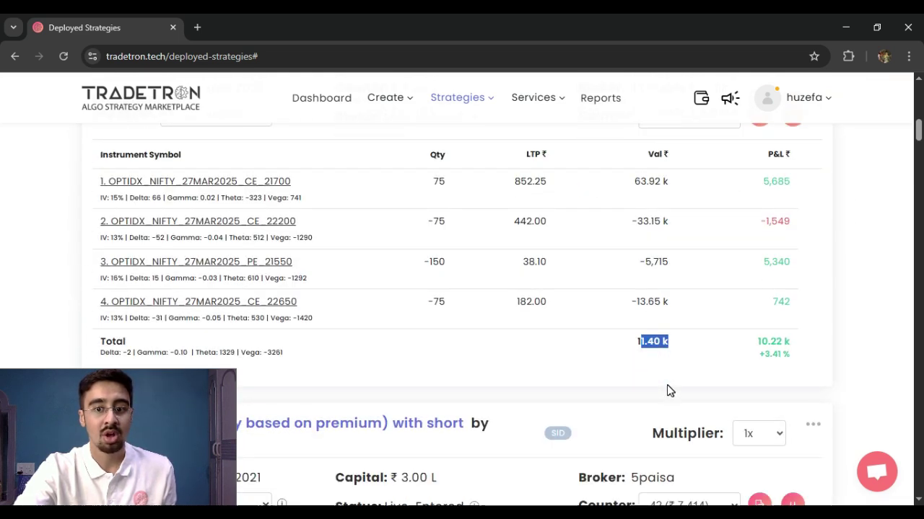
pyautogui.tripleClick(649, 456)
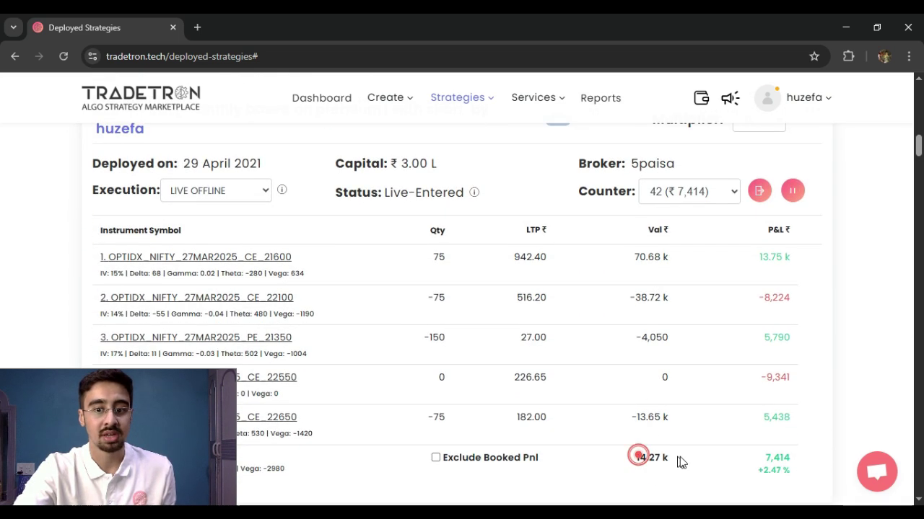
# Step: Examine the summary's Value (Pos) amount and the position count in parentheses
pyautogui.scroll(10, 686, 404)
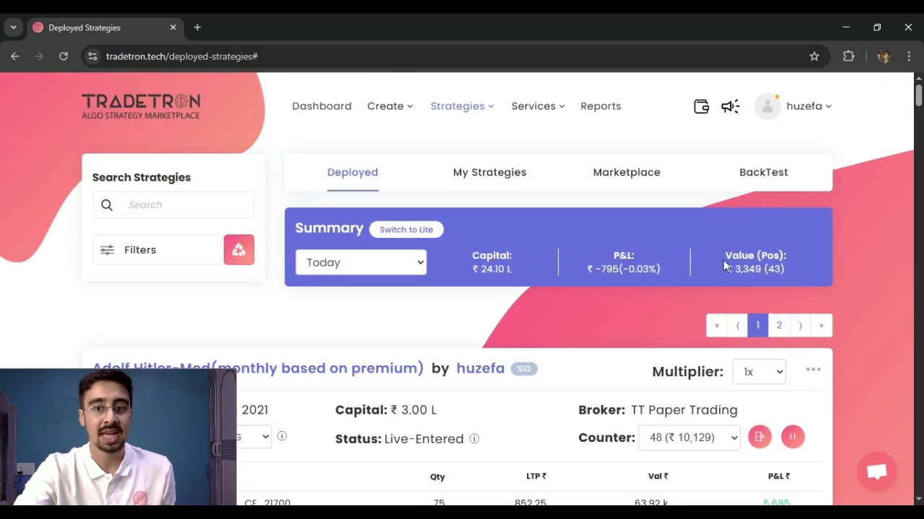
pyautogui.moveTo(741, 272); pyautogui.dragTo(772, 273)
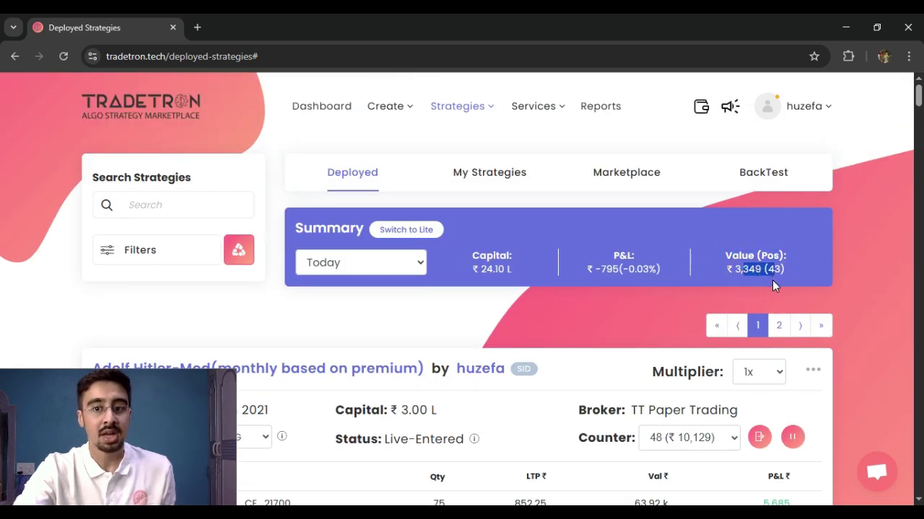
pyautogui.click(769, 254)
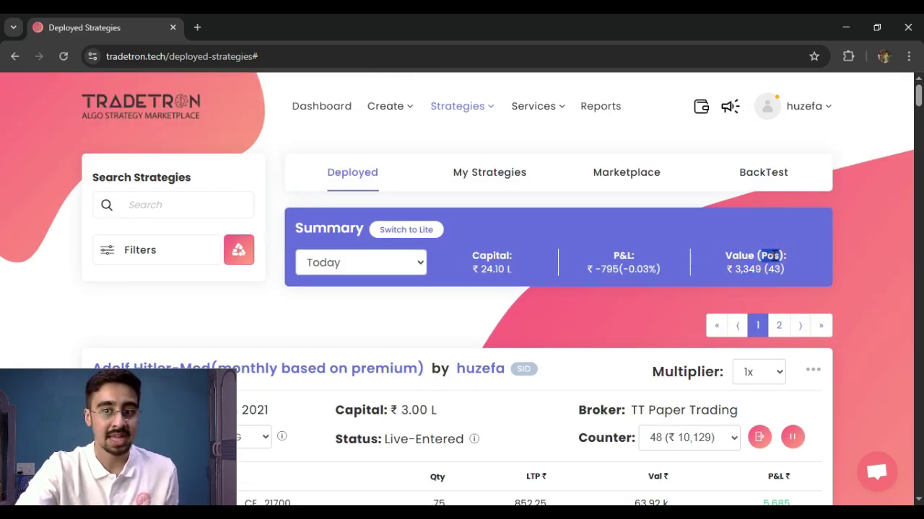
pyautogui.doubleClick(774, 269)
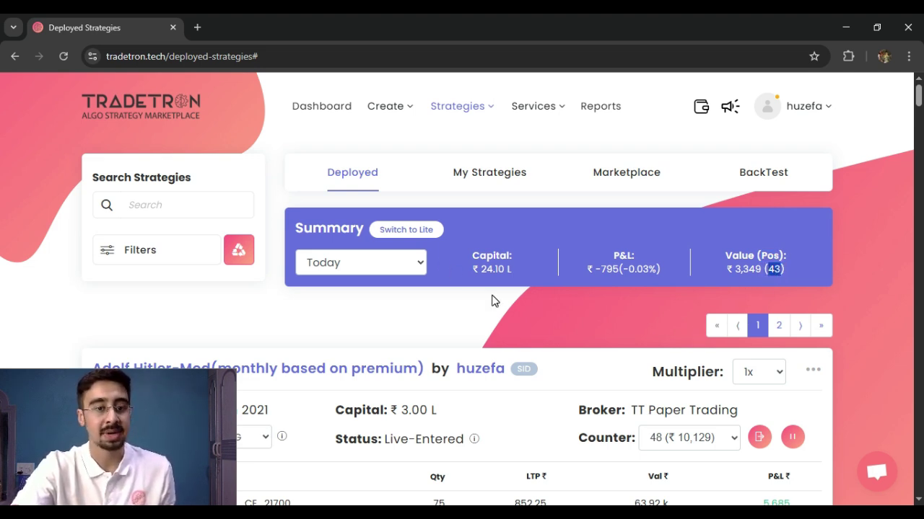
# Step: Switch the strategy list to Lite mode and review the first strategy's condensed totals and P&L
pyautogui.click(238, 249)
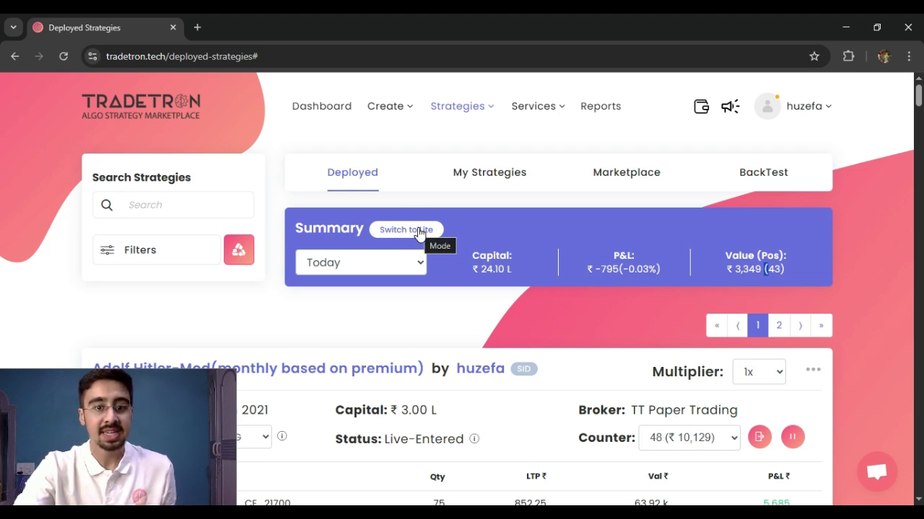
pyautogui.click(418, 232)
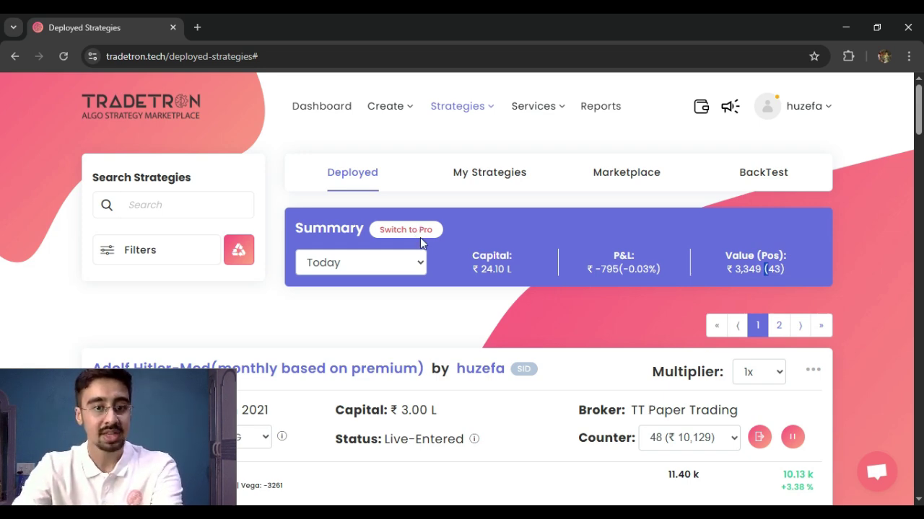
pyautogui.scroll(-2, 459, 306)
pyautogui.scroll(-1, 459, 305)
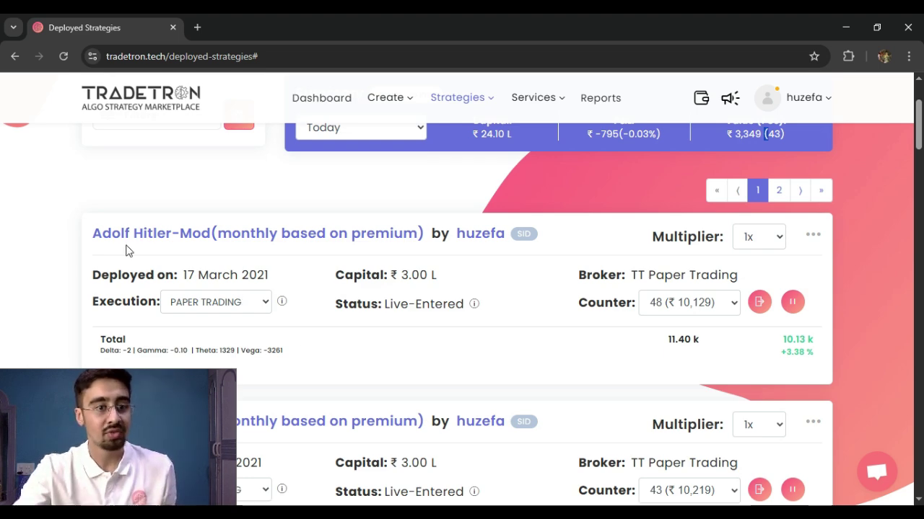
pyautogui.moveTo(65, 243); pyautogui.dragTo(231, 235)
pyautogui.scroll(-2, 724, 258)
pyautogui.scroll(1, 742, 263)
pyautogui.scroll(1, 742, 262)
pyautogui.moveTo(780, 273); pyautogui.dragTo(818, 290)
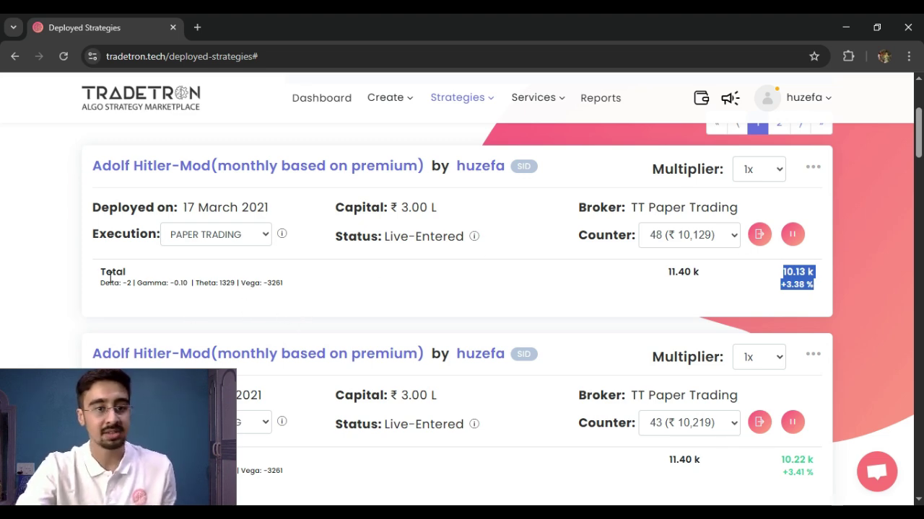
# Step: Switch the list back to Pro mode and check the first strategy's instrument rows against the summary
pyautogui.scroll(3, 190, 320)
pyautogui.click(426, 230)
pyautogui.scroll(-3, 430, 237)
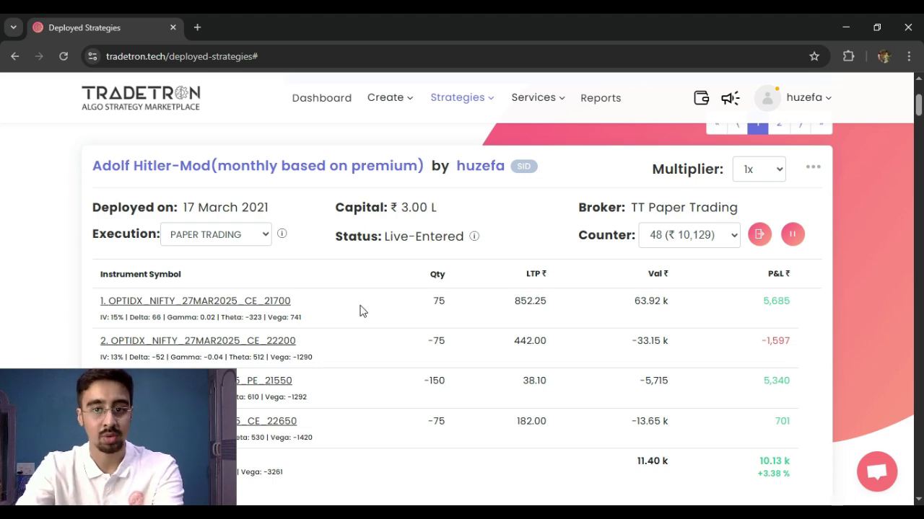
pyautogui.scroll(1, 373, 324)
pyautogui.scroll(2, 373, 324)
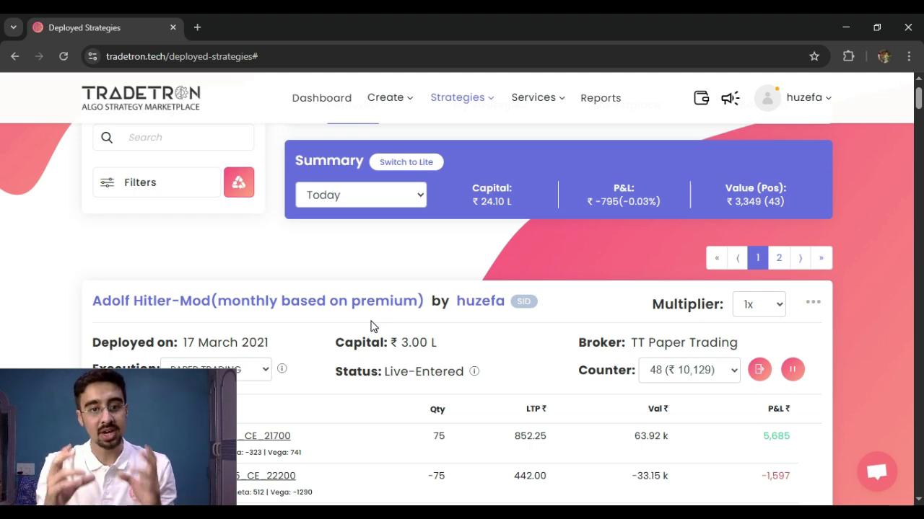
# Step: Inspect the first strategy's name and creator, and reveal its SID
pyautogui.scroll(-5, 370, 327)
pyautogui.scroll(2, 369, 328)
pyautogui.scroll(-3, 367, 328)
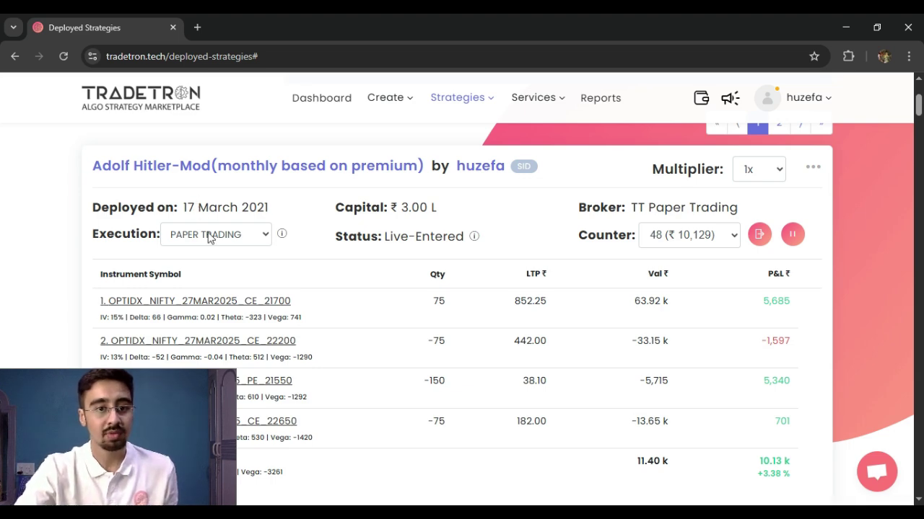
pyautogui.scroll(-1, 221, 266)
pyautogui.scroll(1, 250, 260)
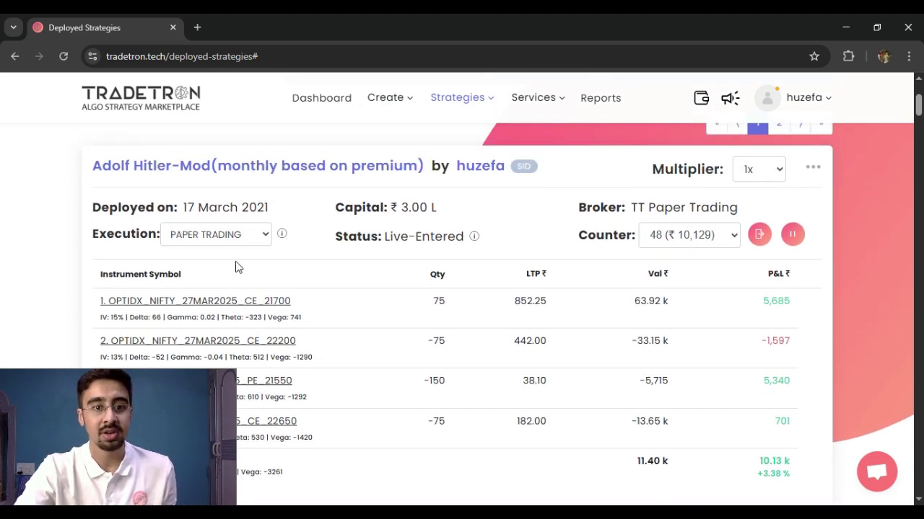
pyautogui.moveTo(92, 166); pyautogui.dragTo(432, 166)
pyautogui.scroll(-1, 433, 200)
pyautogui.scroll(2, 442, 216)
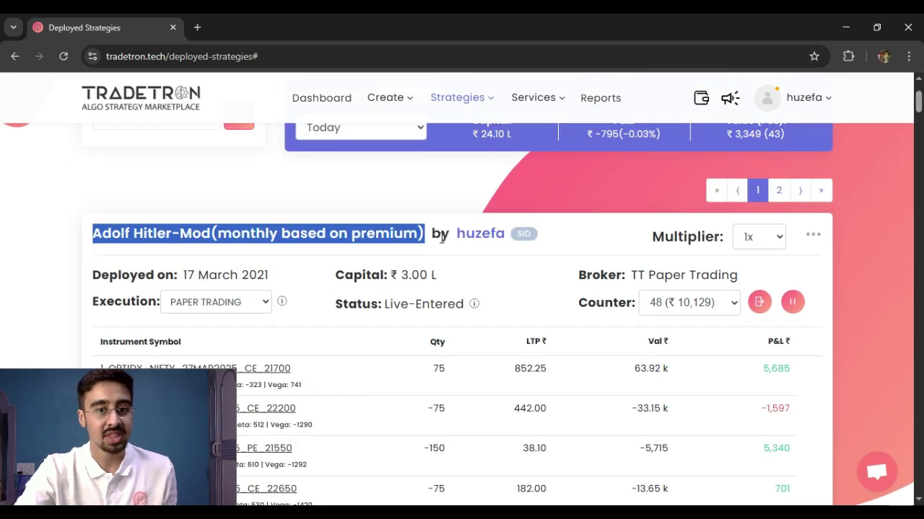
pyautogui.moveTo(452, 234); pyautogui.dragTo(504, 240)
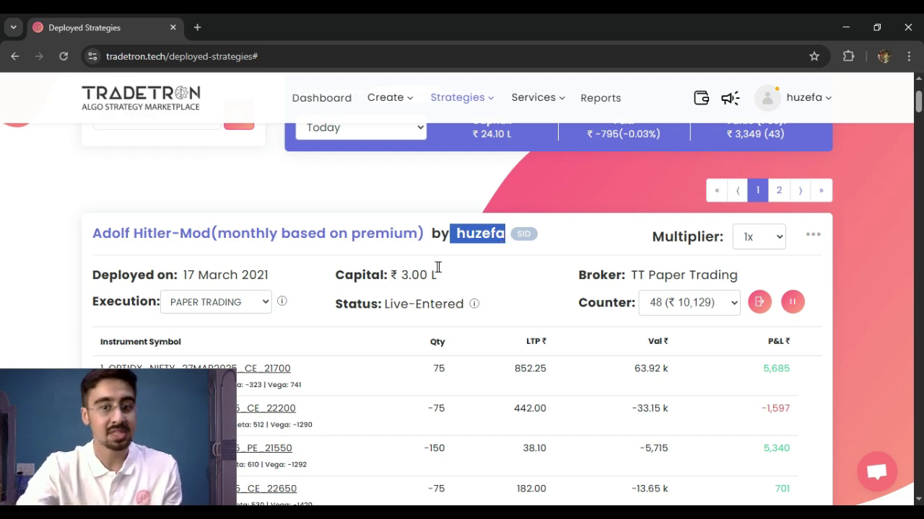
pyautogui.click(527, 234)
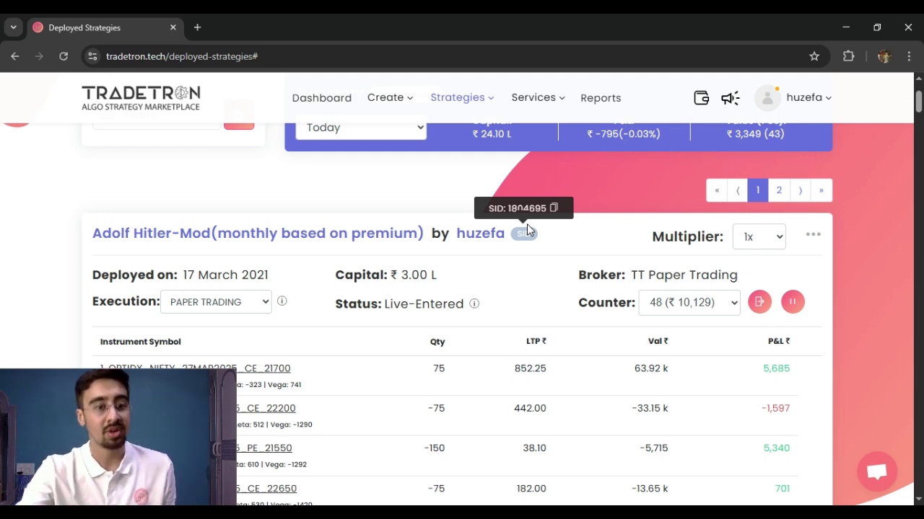
# Step: Review the first strategy's deployment date, capital, execution mode, status and broker
pyautogui.scroll(-1, 260, 306)
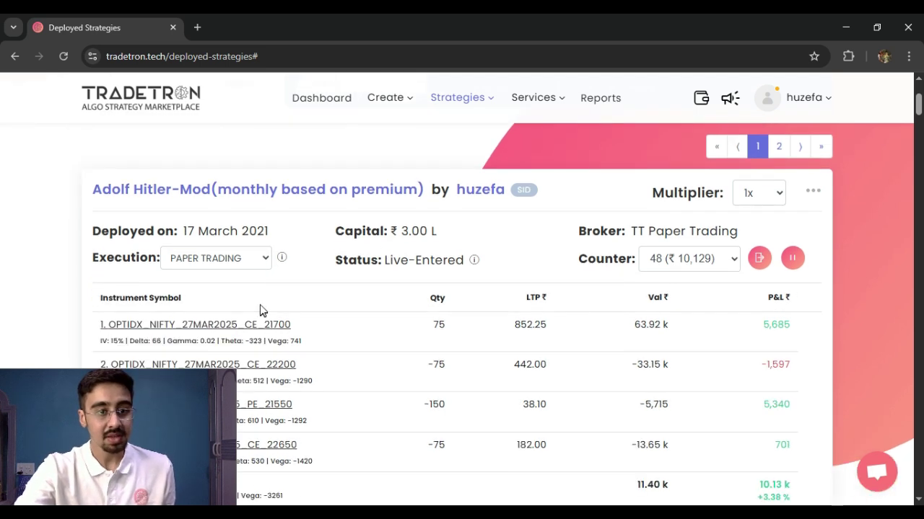
pyautogui.moveTo(101, 208); pyautogui.dragTo(190, 208)
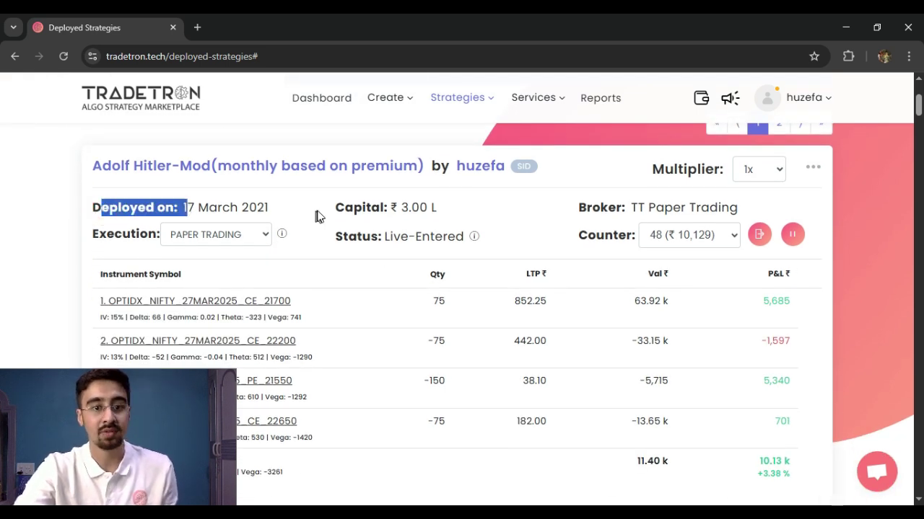
pyautogui.moveTo(384, 208); pyautogui.dragTo(342, 208)
pyautogui.moveTo(85, 235); pyautogui.dragTo(109, 234)
pyautogui.moveTo(348, 238); pyautogui.dragTo(443, 238)
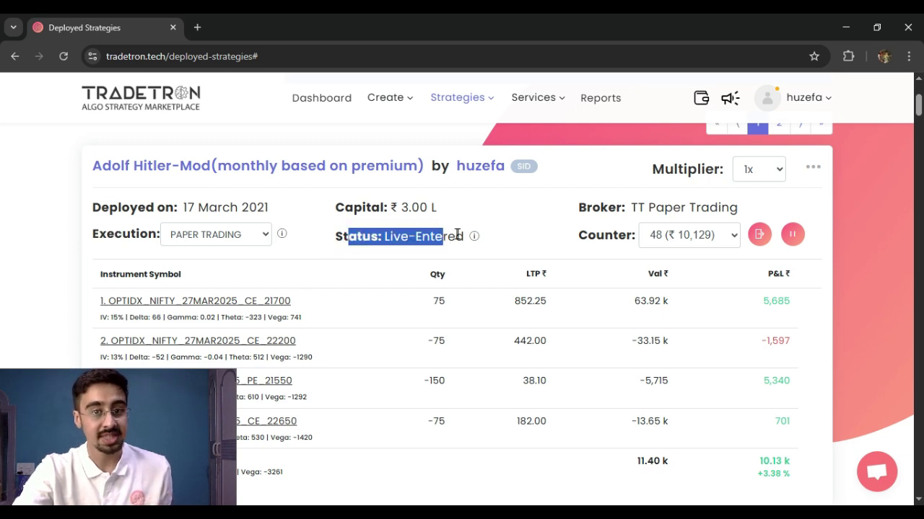
pyautogui.moveTo(585, 207); pyautogui.dragTo(673, 211)
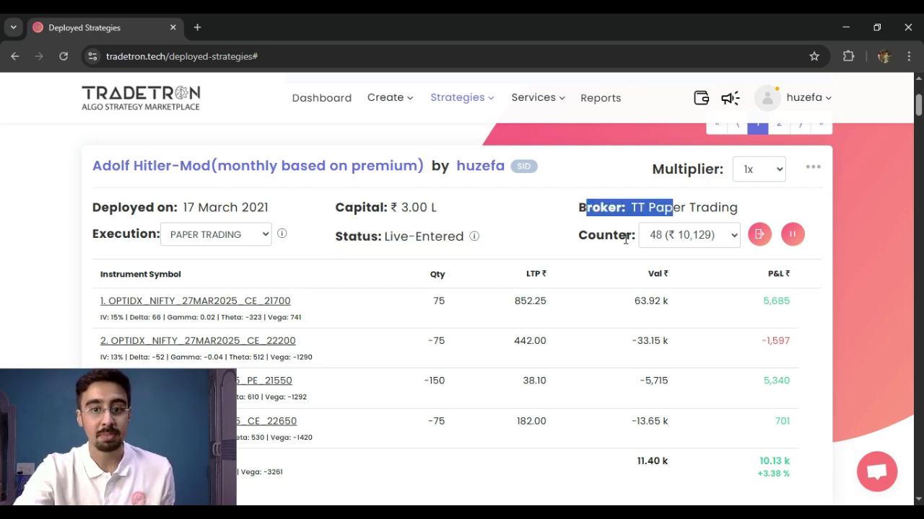
# Step: View the first strategy's list of past counters with their P&L, and close it without choosing another
pyautogui.click(682, 237)
pyautogui.click(689, 238)
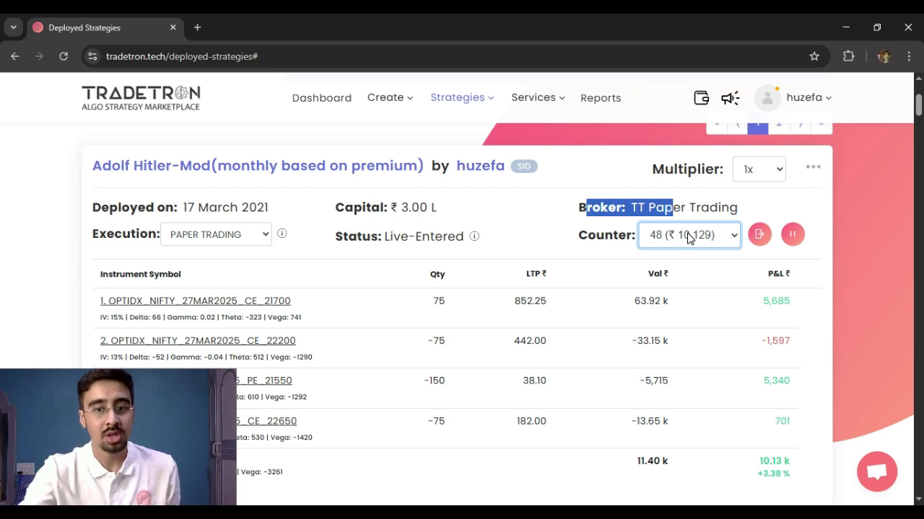
pyautogui.click(690, 232)
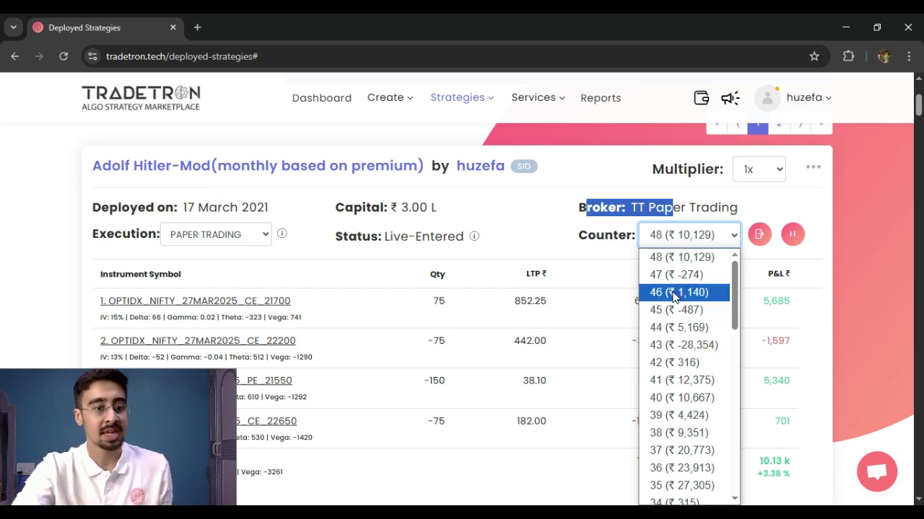
pyautogui.click(562, 272)
# Step: Examine the quantity, LTP, value and P&L of the first strategy's OPTIDX_NIFTY_27MAR2025_CE_21700 instrument
pyautogui.scroll(-1, 562, 272)
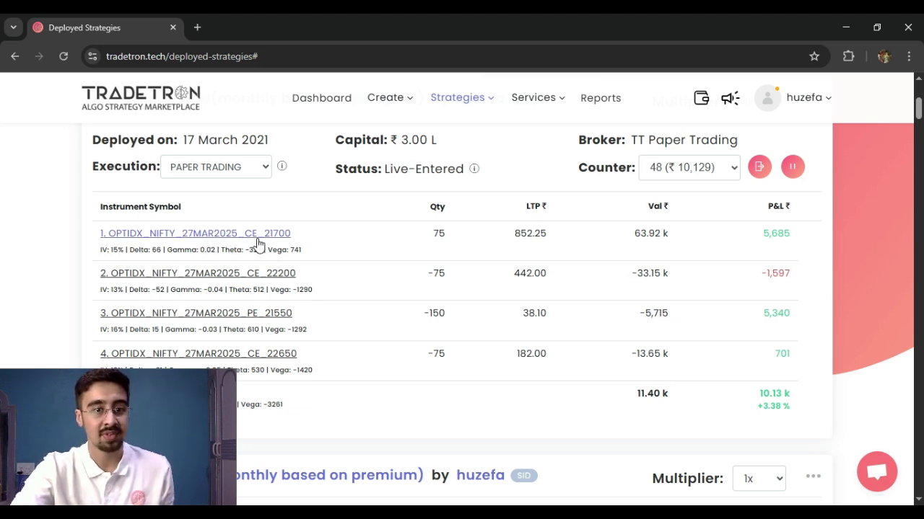
pyautogui.doubleClick(435, 233)
pyautogui.click(527, 236)
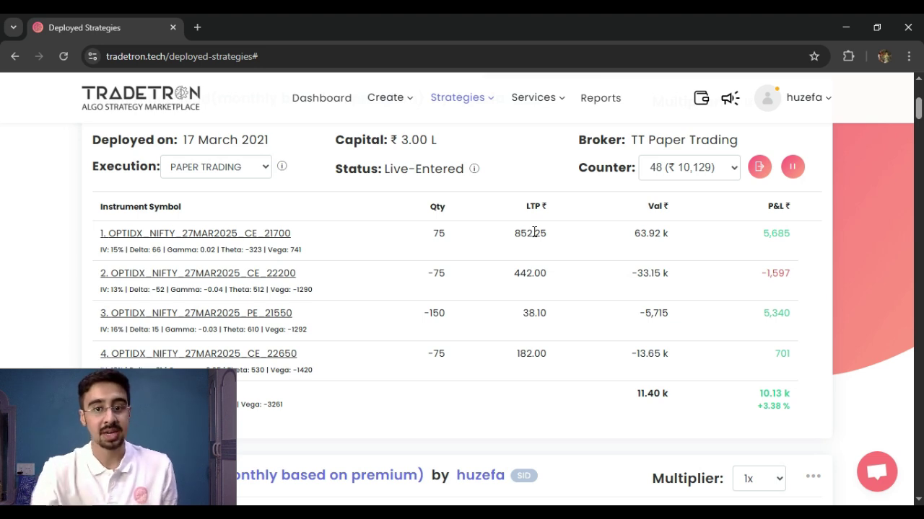
pyautogui.doubleClick(652, 229)
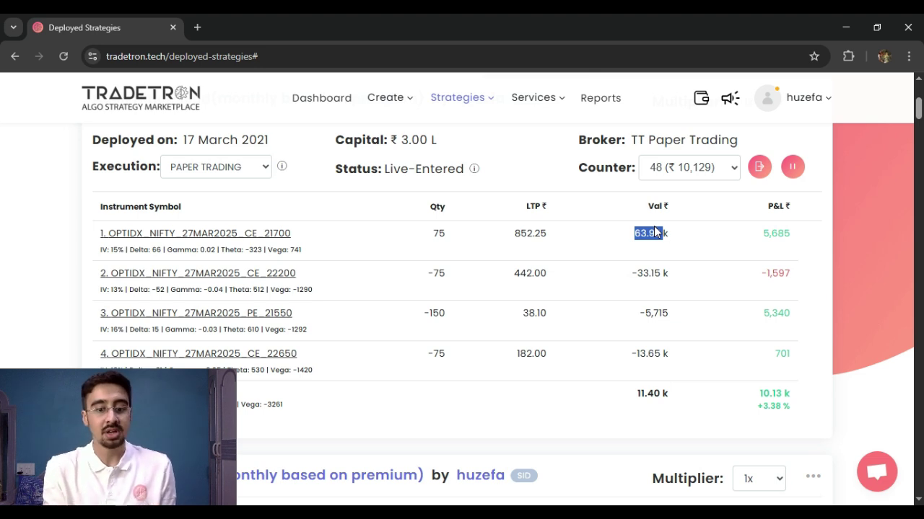
pyautogui.doubleClick(779, 232)
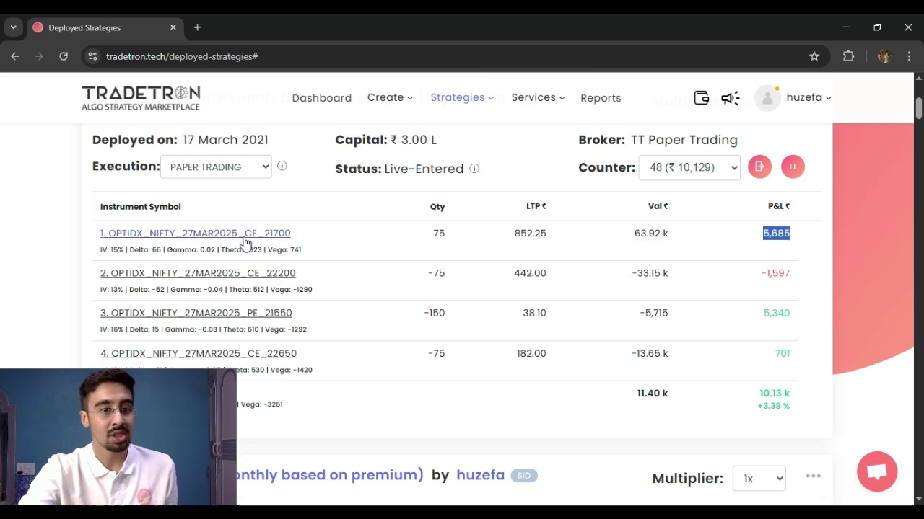
# Step: Open the position details of OPTIDX_NIFTY_27MAR2025_CE_21700 and review its date, time, condition, quantity, price and amount
pyautogui.click(221, 241)
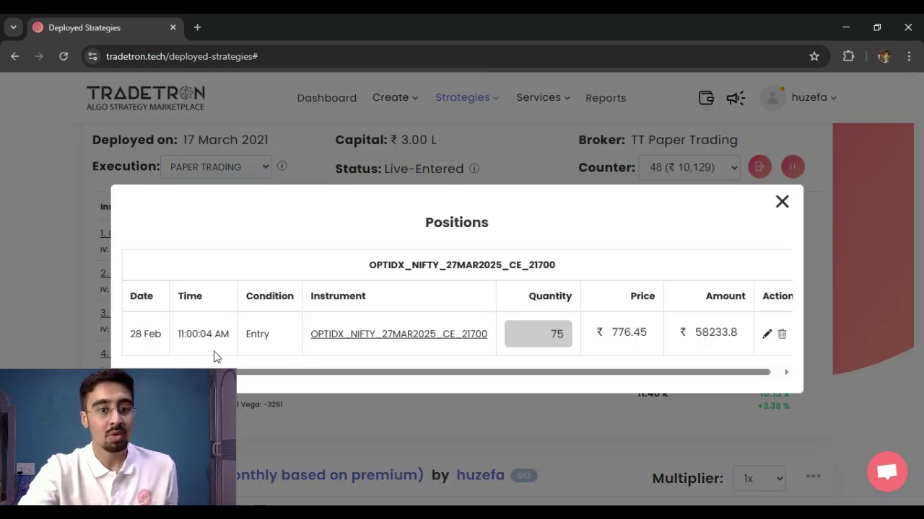
pyautogui.doubleClick(136, 333)
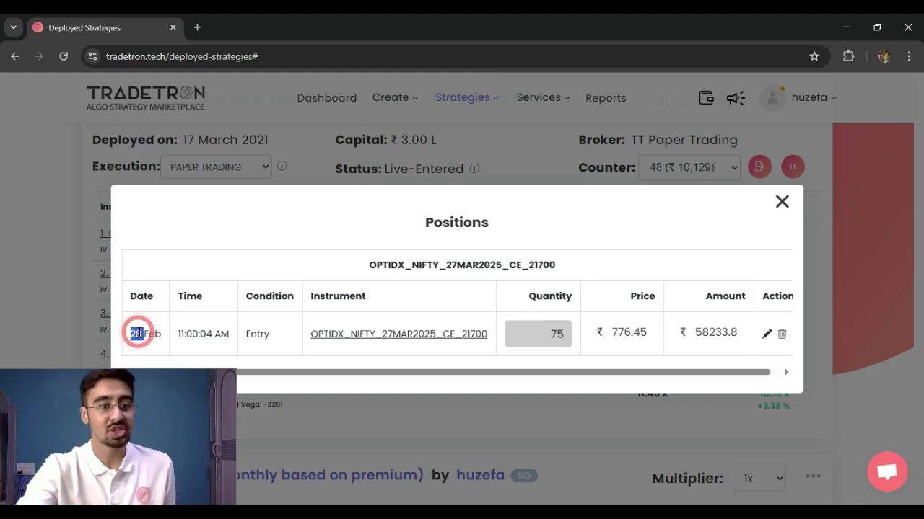
pyautogui.tripleClick(195, 333)
pyautogui.doubleClick(265, 337)
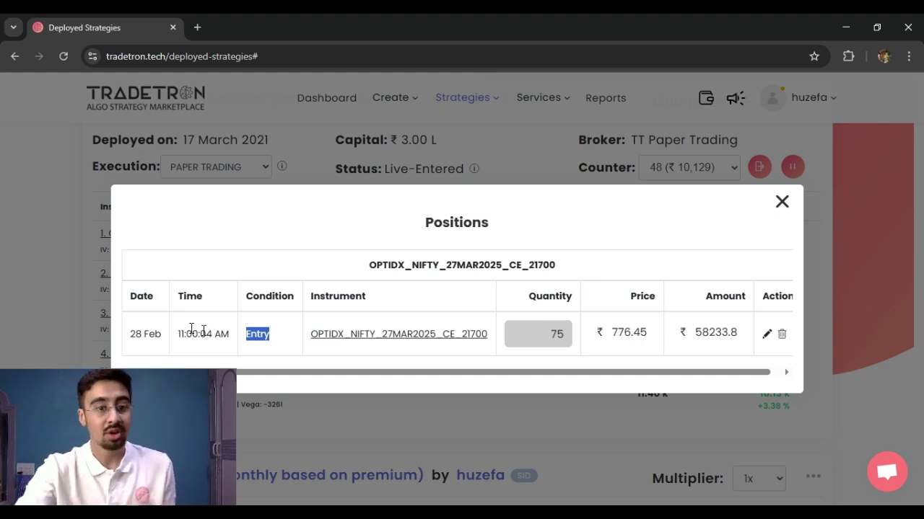
pyautogui.click(413, 329)
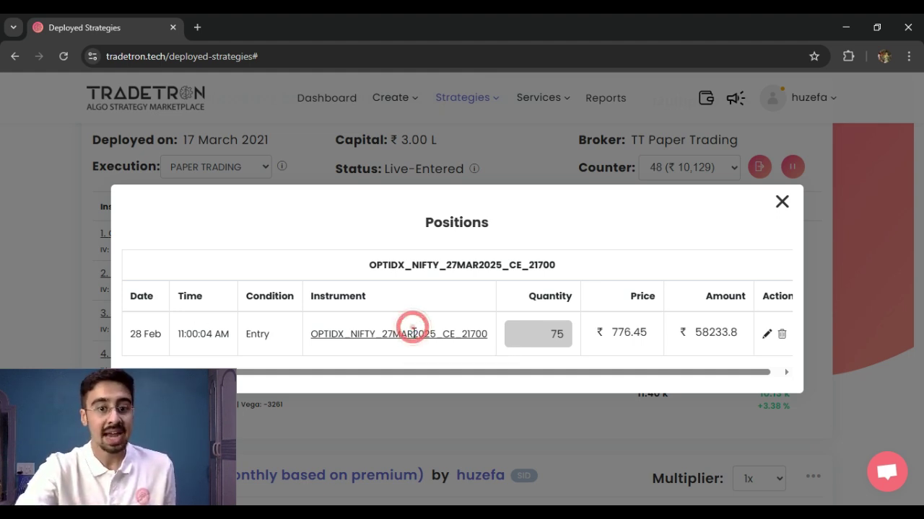
pyautogui.moveTo(428, 373); pyautogui.dragTo(487, 378)
pyautogui.click(546, 334)
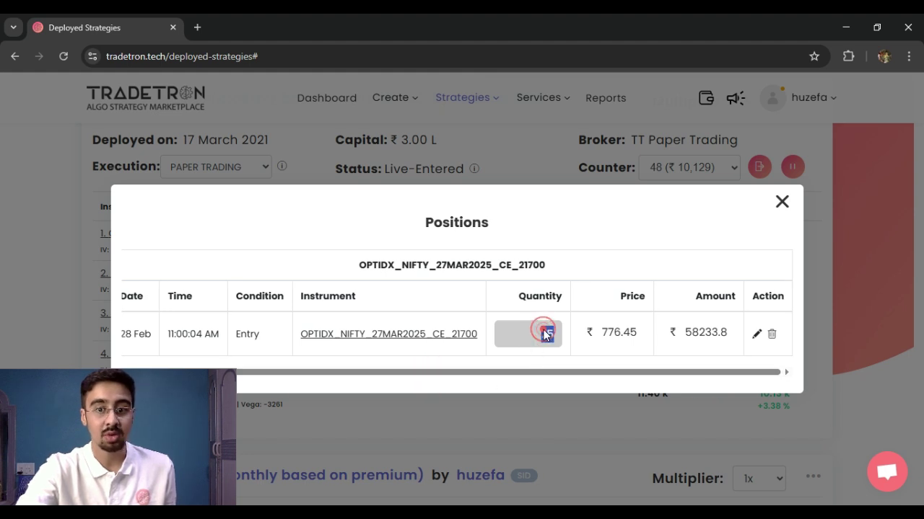
pyautogui.doubleClick(609, 332)
pyautogui.click(688, 331)
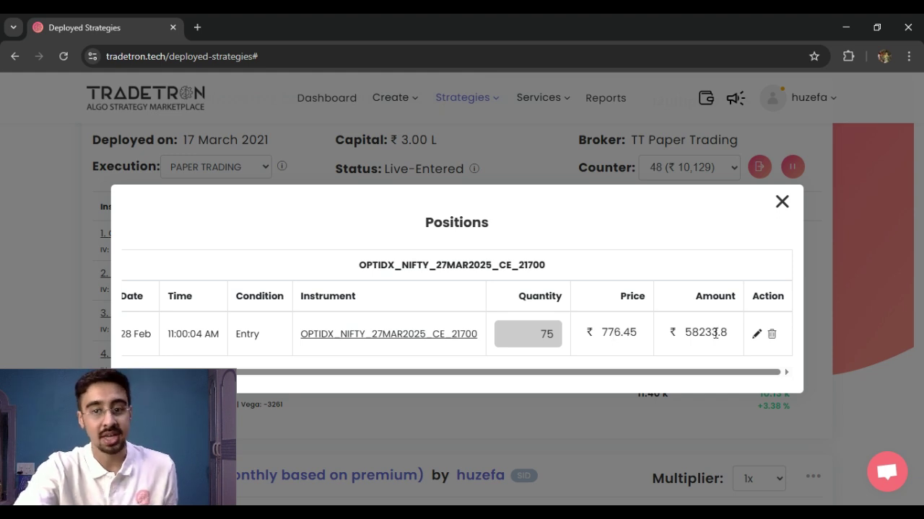
pyautogui.doubleClick(617, 332)
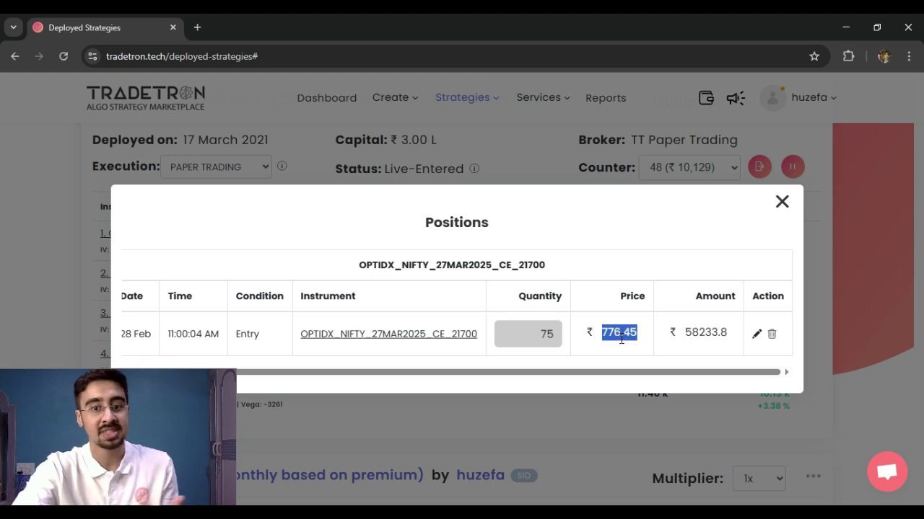
# Step: Edit the OPTIDX_NIFTY_27MAR2025_CE_21700 entry, set its price to 776.500 and save the change
pyautogui.click(756, 335)
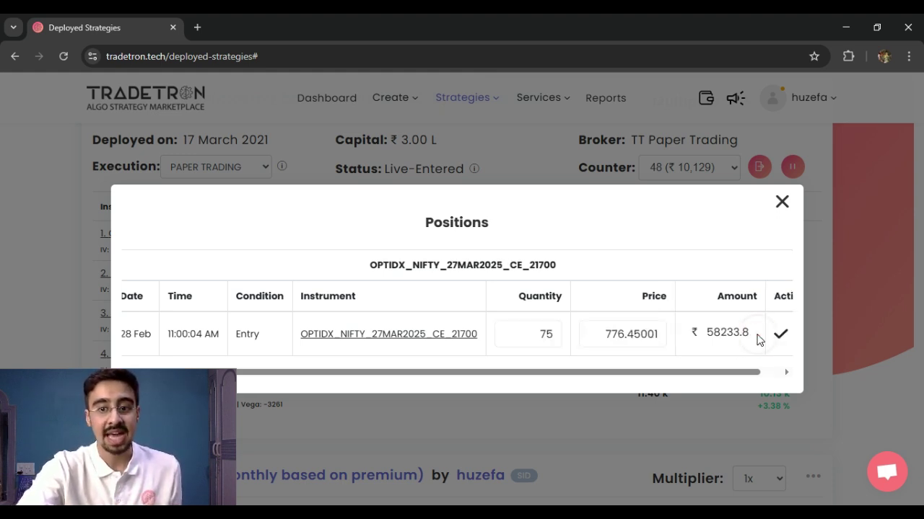
pyautogui.doubleClick(540, 332)
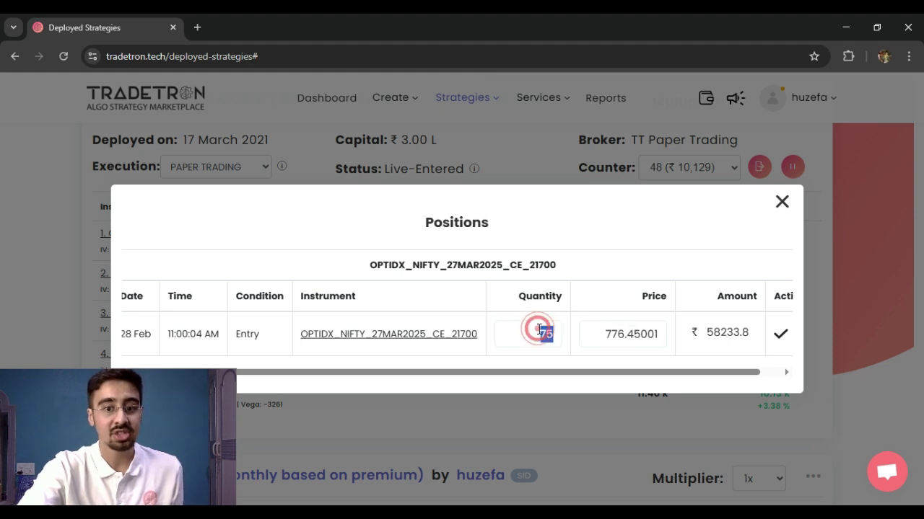
pyautogui.click(612, 333)
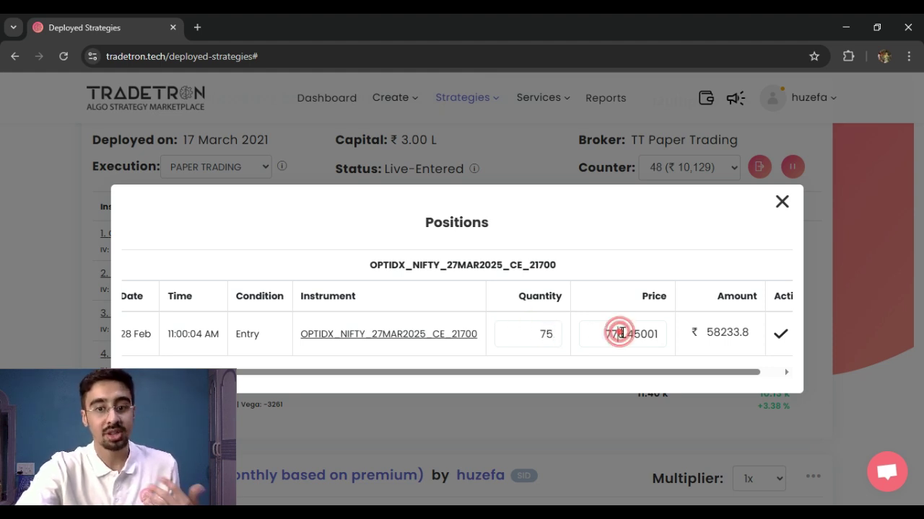
pyautogui.doubleClick(624, 335)
pyautogui.click(624, 334)
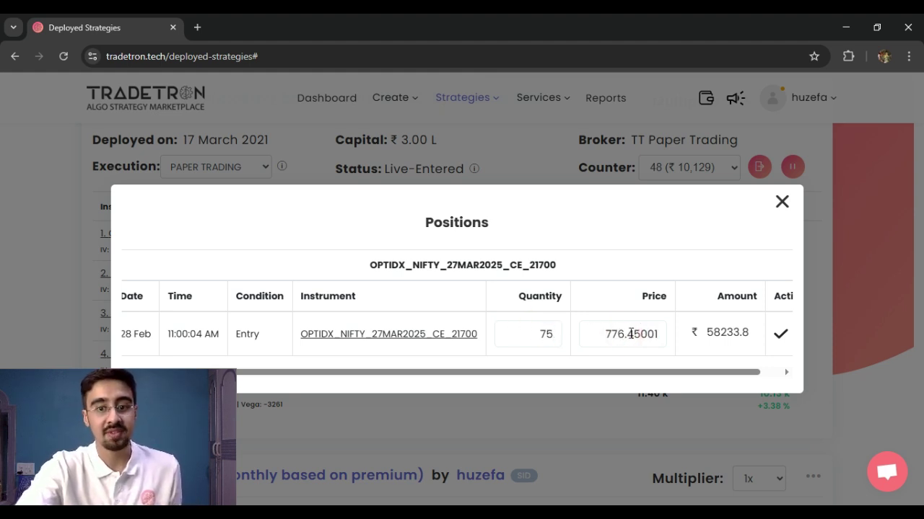
pyautogui.moveTo(627, 334); pyautogui.dragTo(640, 337)
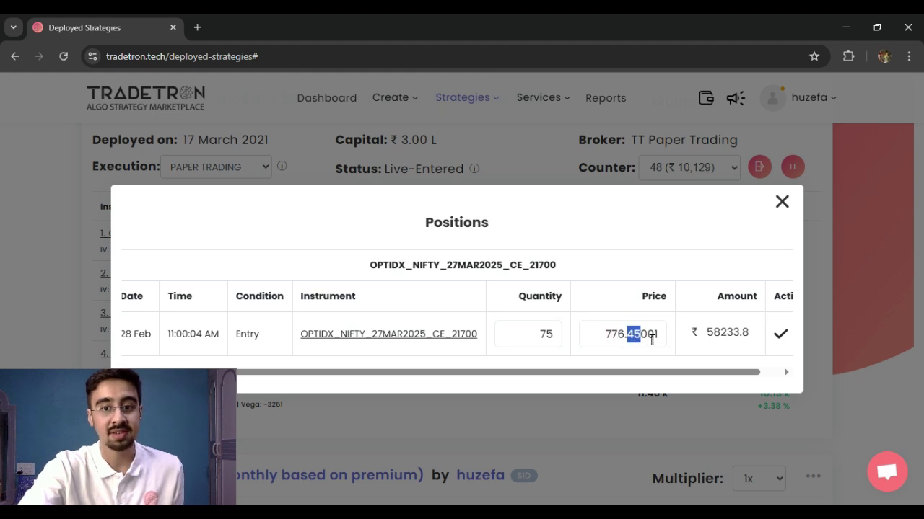
pyautogui.write('5')
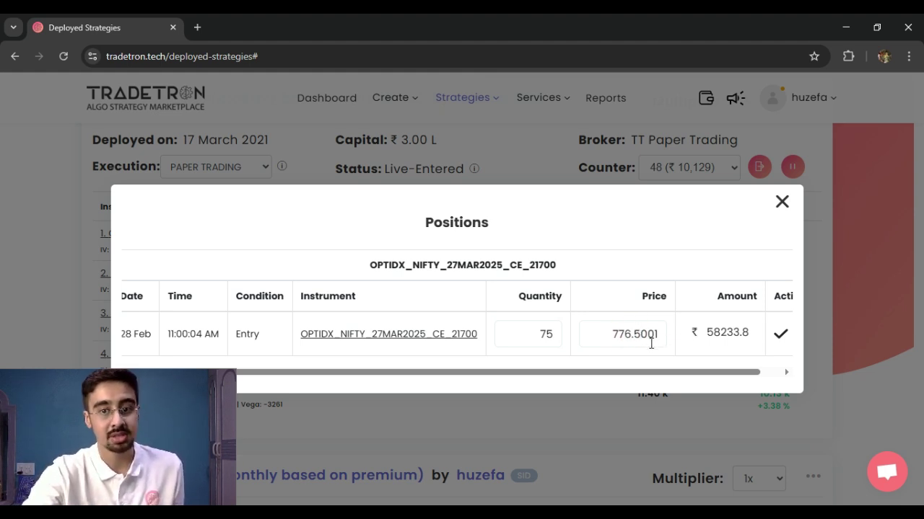
pyautogui.click(661, 334)
pyautogui.press('BackSpace')
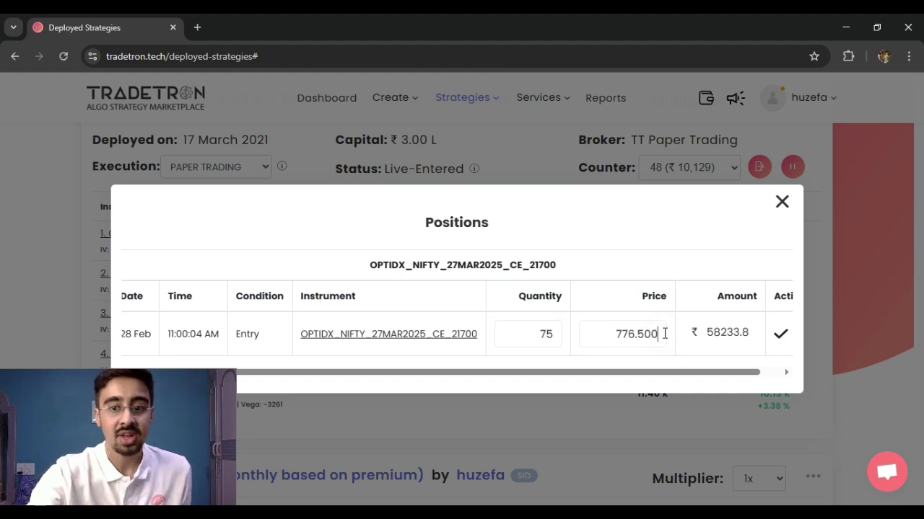
pyautogui.click(780, 333)
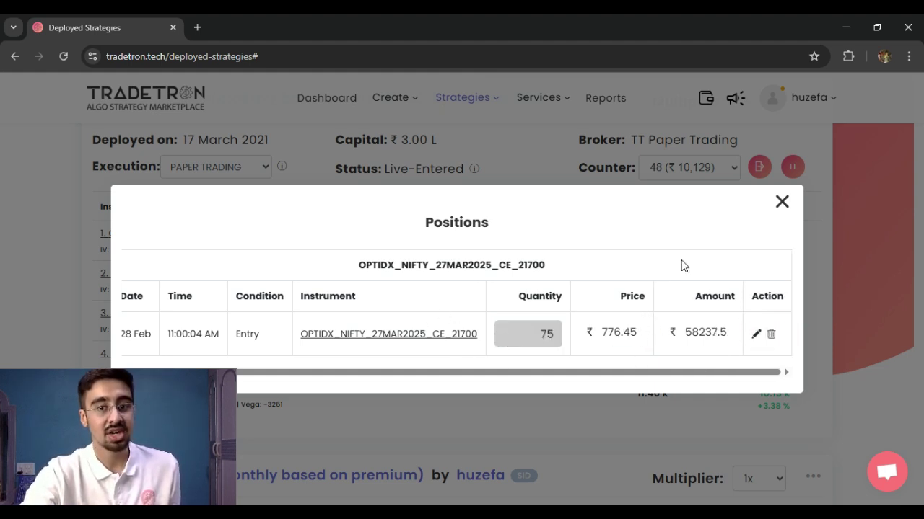
# Step: Close and reopen the position details of OPTIDX_NIFTY_27MAR2025_CE_21700 to check the edited price, and close them again
pyautogui.click(782, 202)
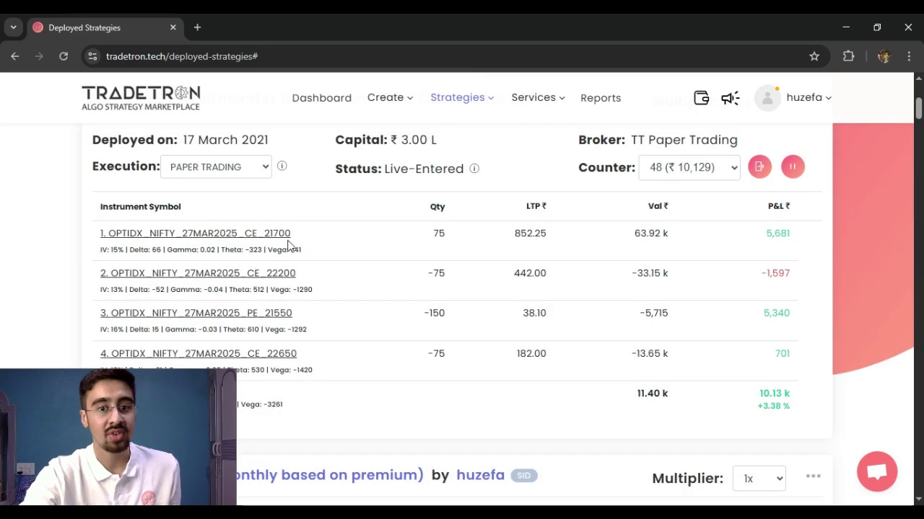
pyautogui.click(200, 233)
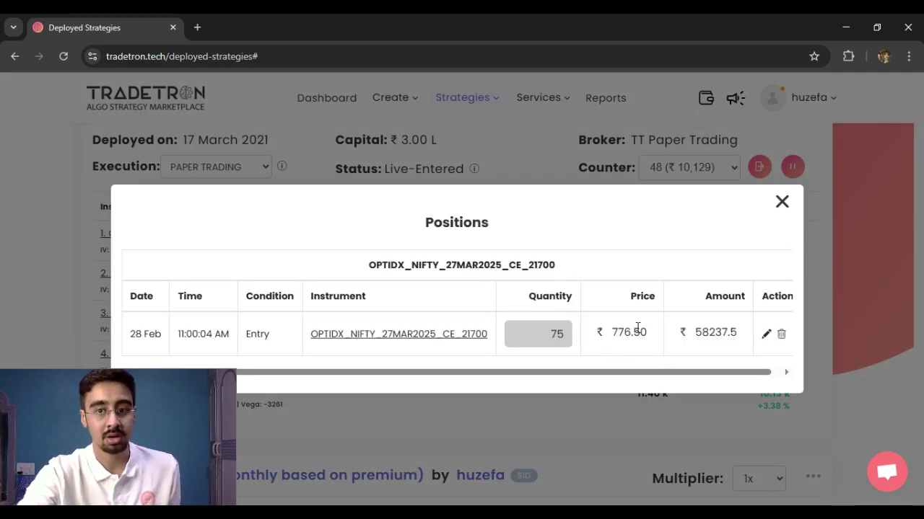
pyautogui.click(781, 202)
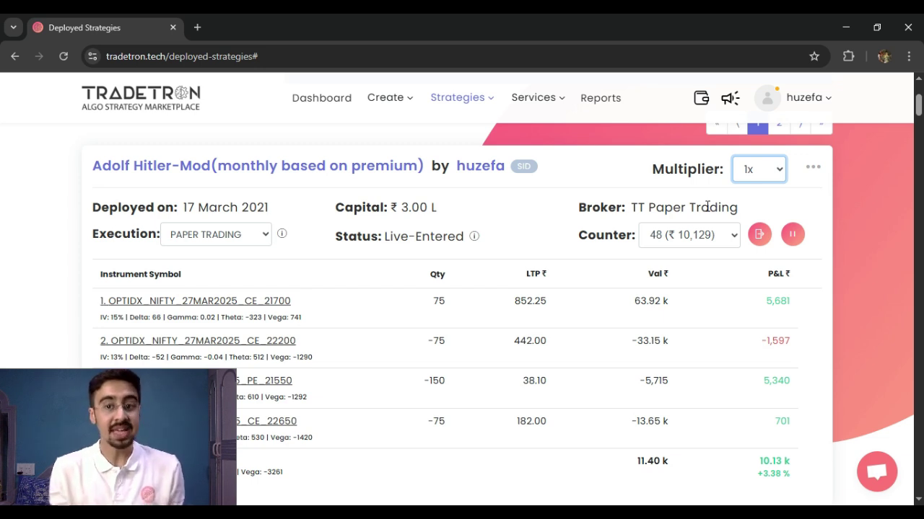
# Step: Try a 3x multiplier on the first strategy and return it to 1x
pyautogui.click(779, 168)
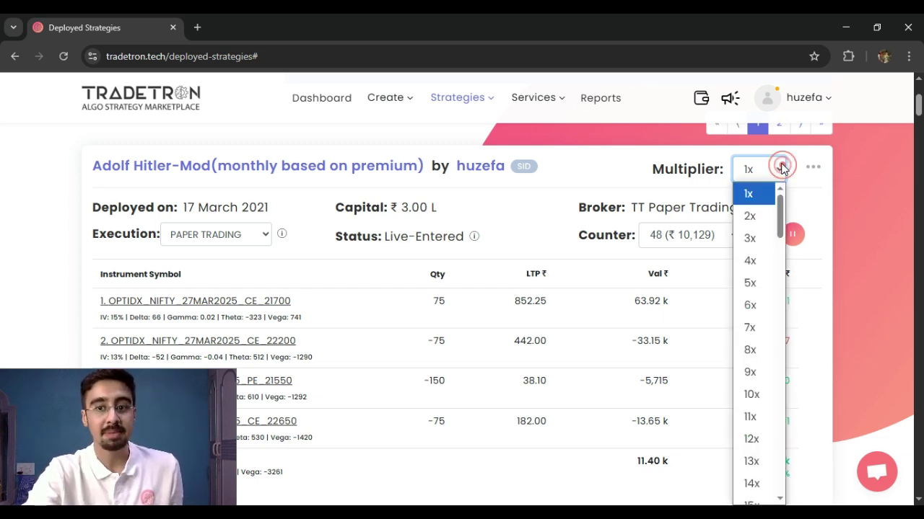
pyautogui.press('Escape')
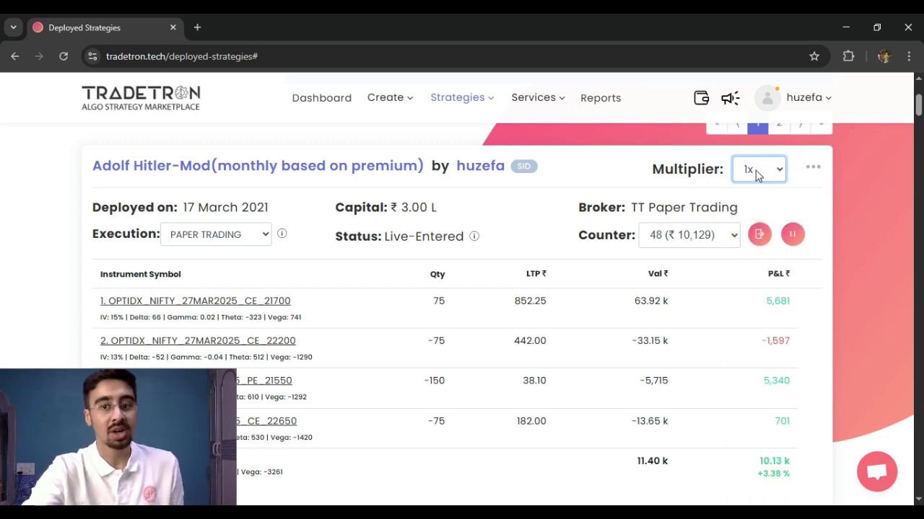
pyautogui.press('3')
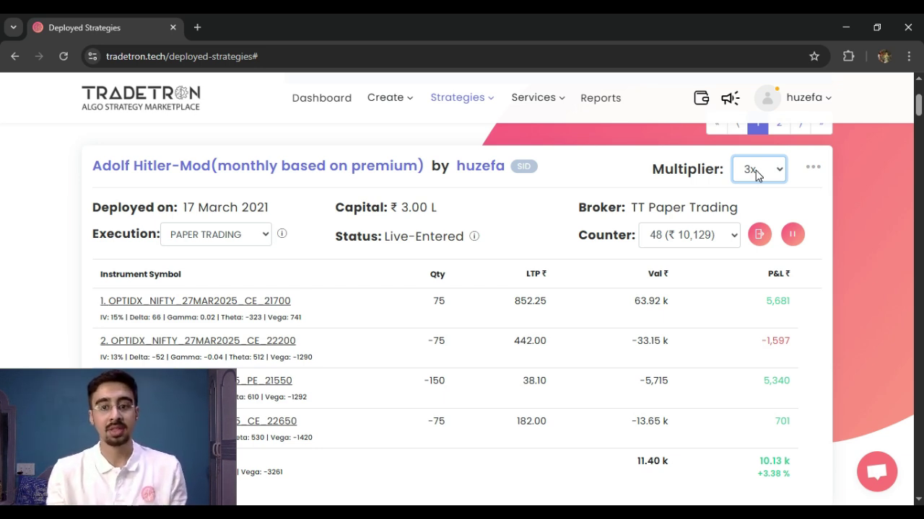
pyautogui.click(756, 172)
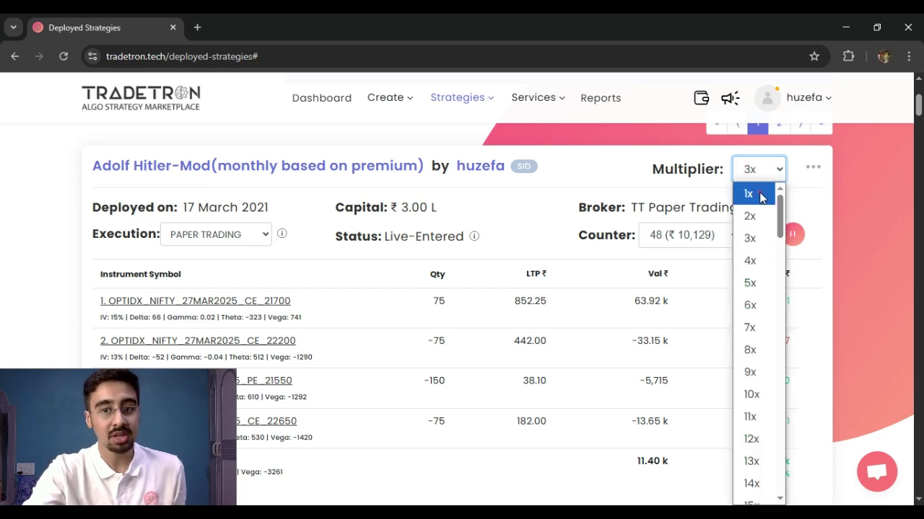
pyautogui.click(751, 192)
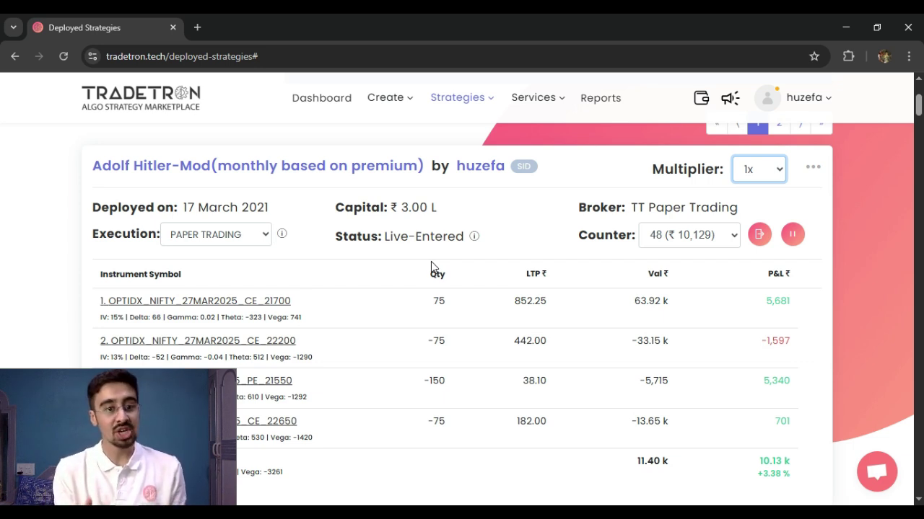
# Step: Check the first strategy's status, try a 5x multiplier on it and return the multiplier to 1x
pyautogui.click(414, 237)
pyautogui.tripleClick(394, 238)
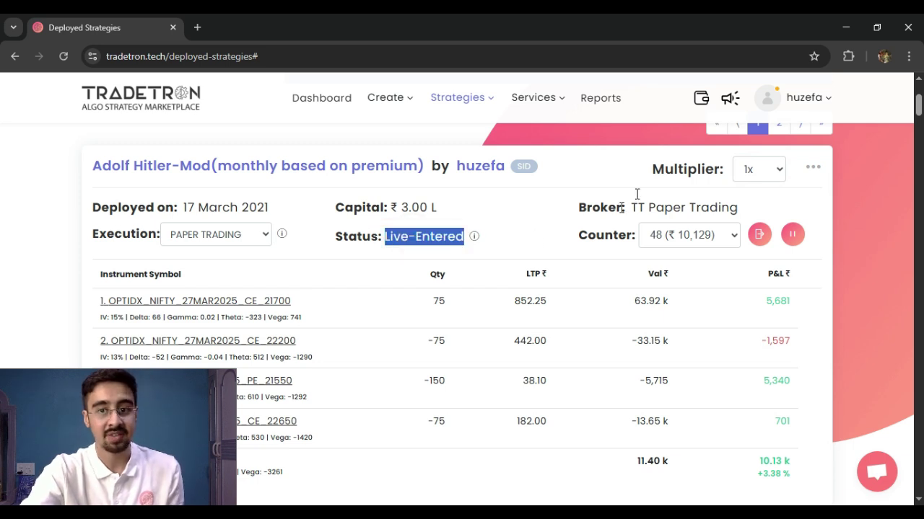
pyautogui.click(772, 171)
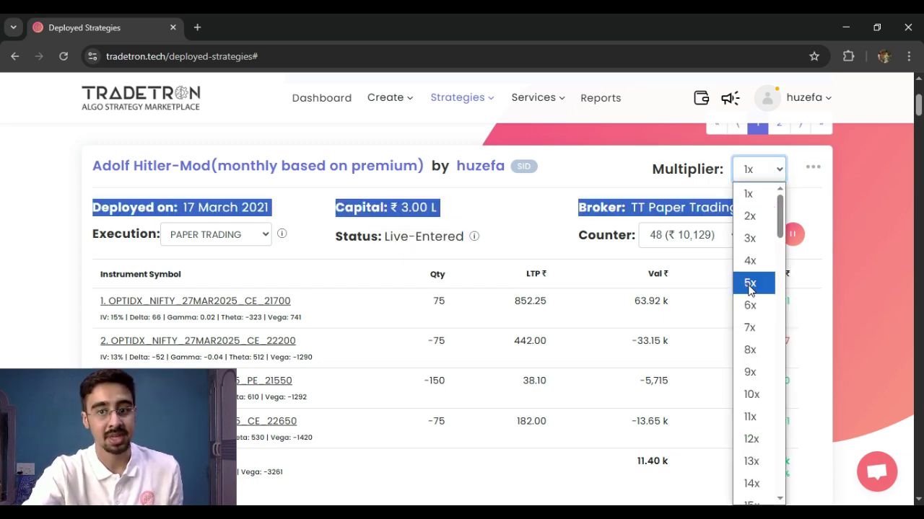
pyautogui.click(751, 282)
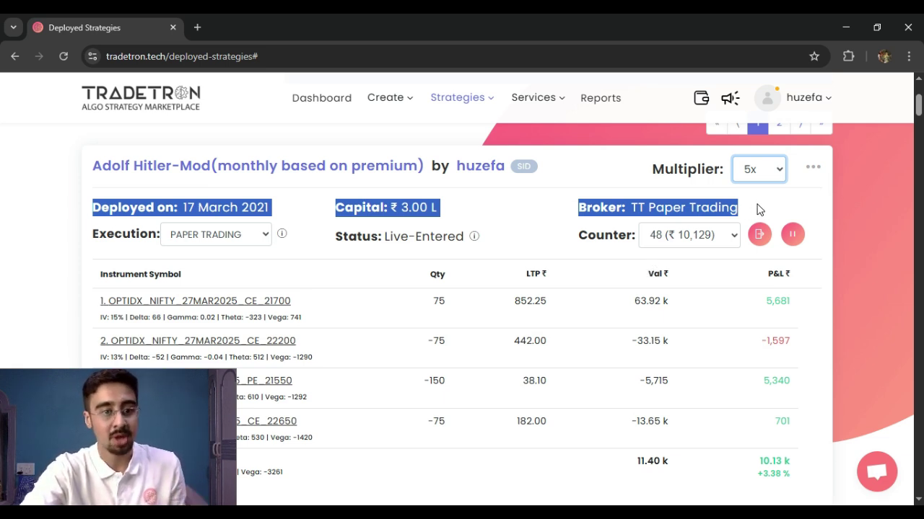
pyautogui.click(770, 171)
pyautogui.click(769, 170)
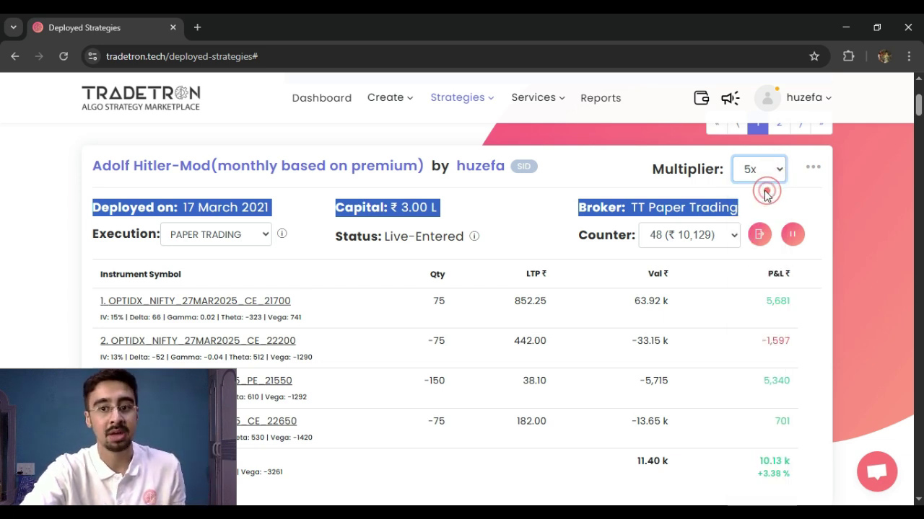
# Step: Examine the first strategy's pause and exit controls and its additional options for statuses, strategy data and actions
pyautogui.click(811, 168)
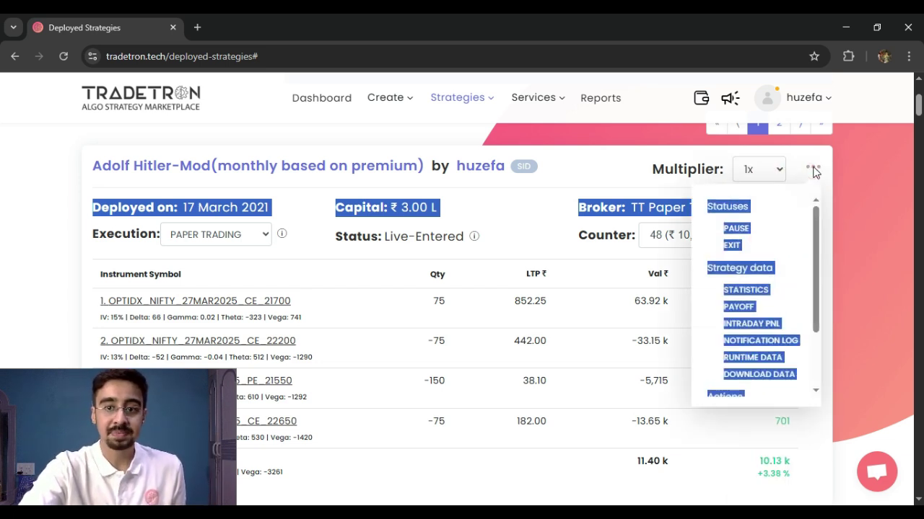
pyautogui.click(776, 214)
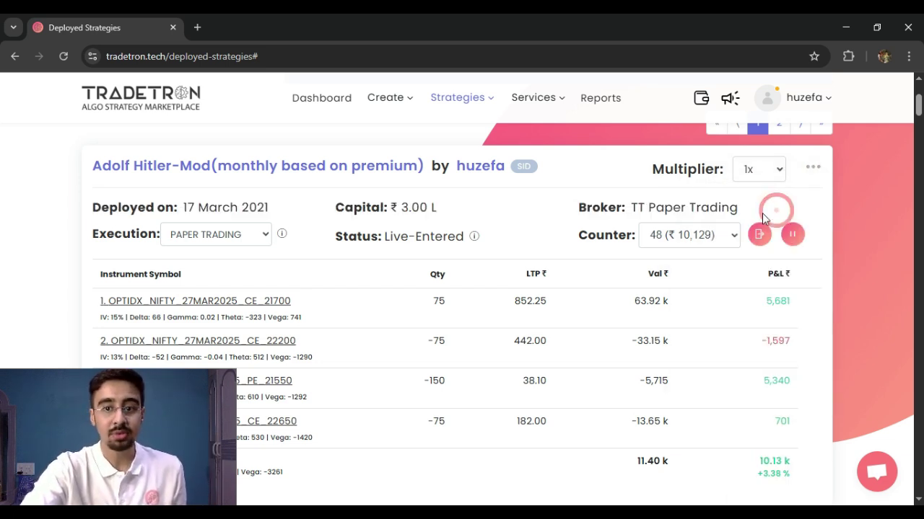
pyautogui.click(813, 170)
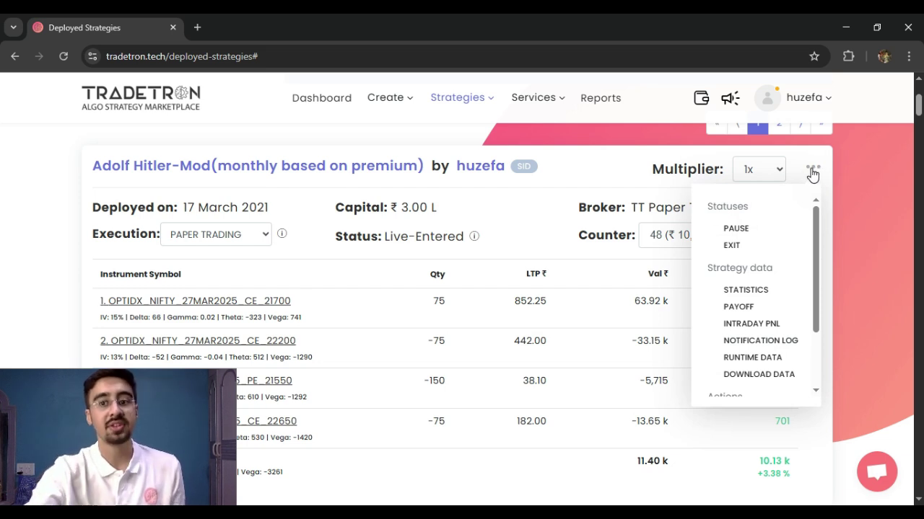
pyautogui.click(665, 185)
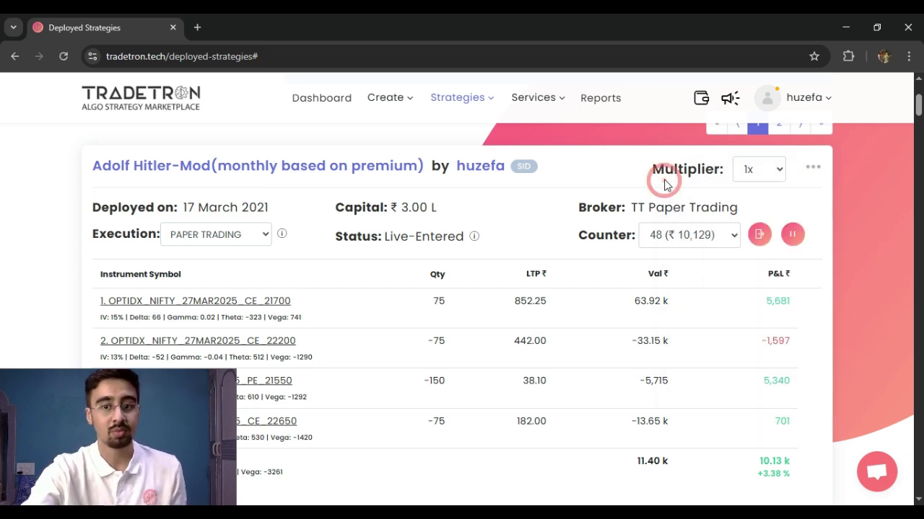
pyautogui.click(794, 234)
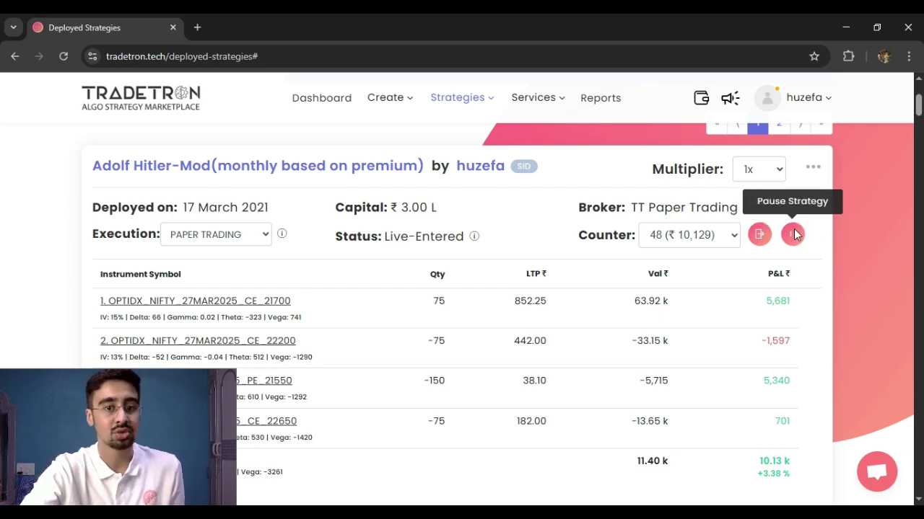
pyautogui.click(758, 234)
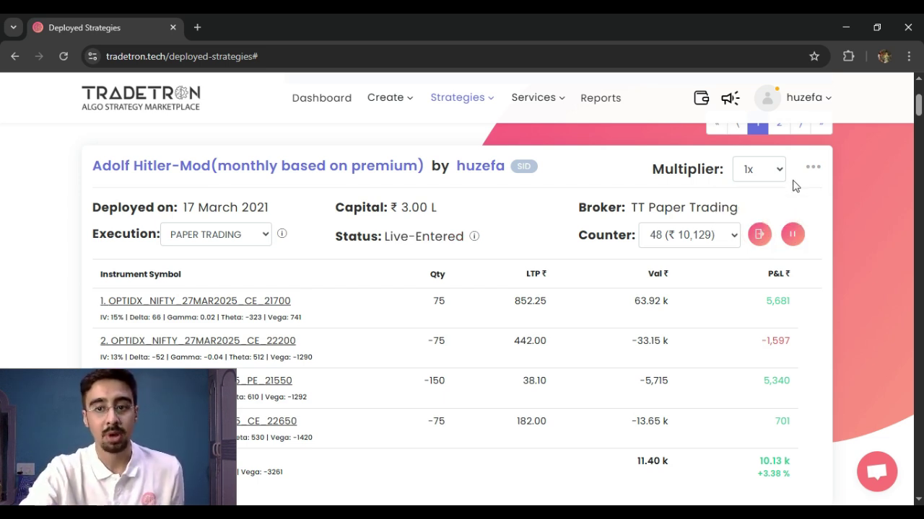
pyautogui.click(812, 169)
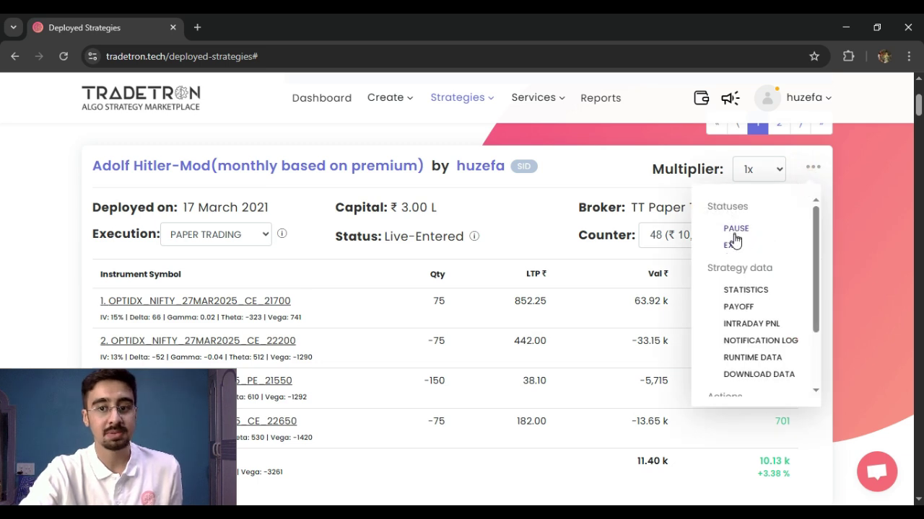
pyautogui.scroll(-1, 742, 252)
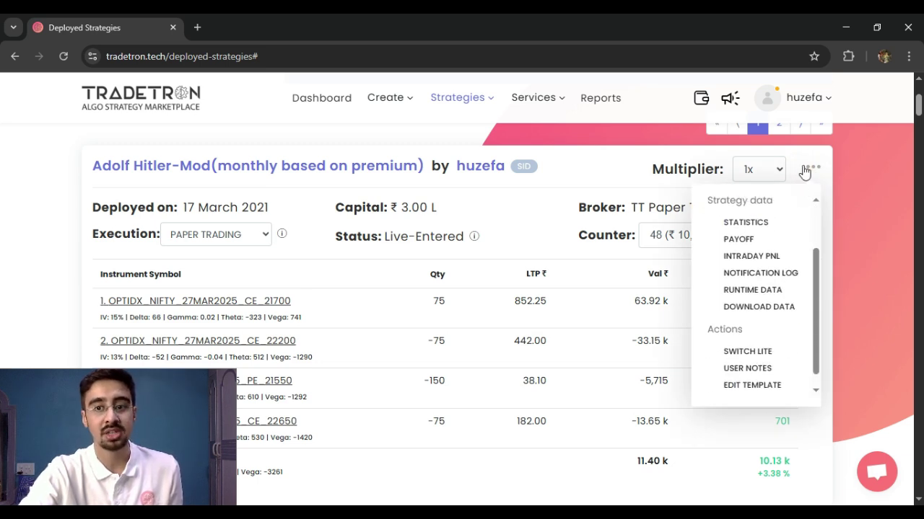
# Step: Open the first strategy's statistics from its additional options and review the equity curve and the statistics table
pyautogui.scroll(1, 764, 258)
pyautogui.scroll(1, 765, 260)
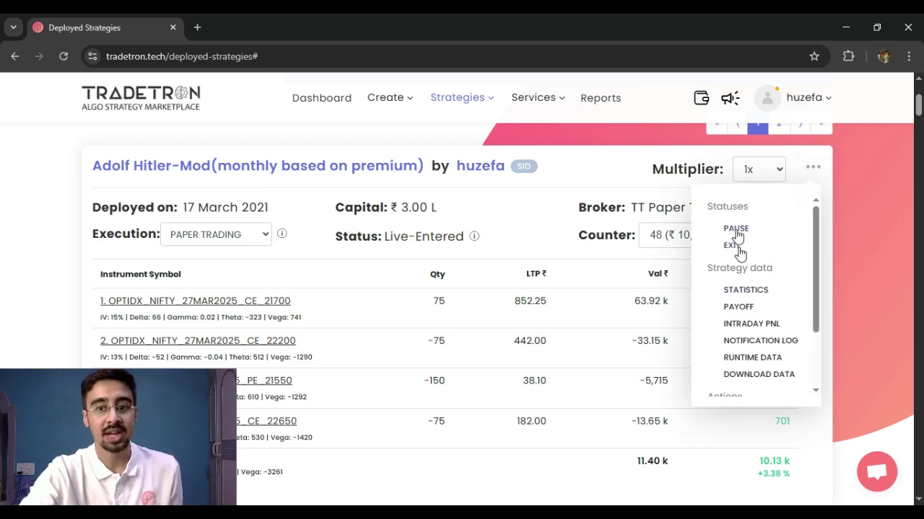
pyautogui.scroll(-1, 754, 275)
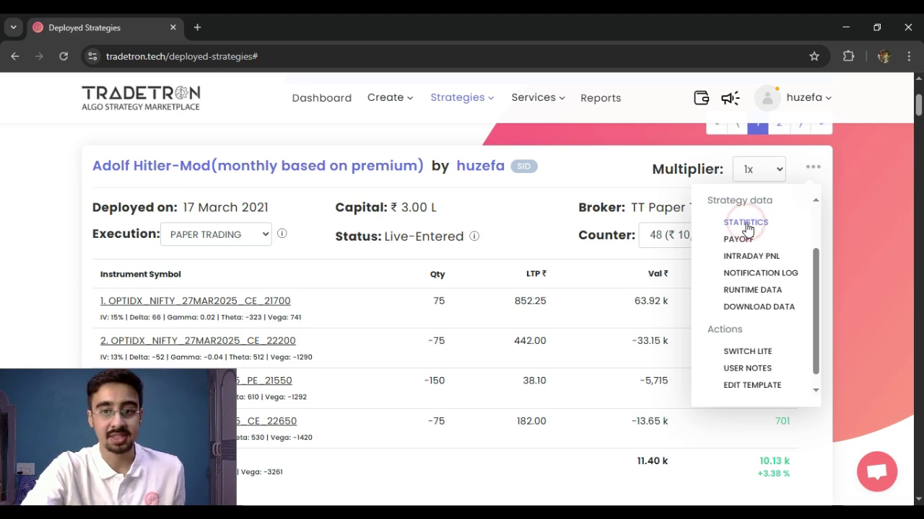
pyautogui.click(746, 224)
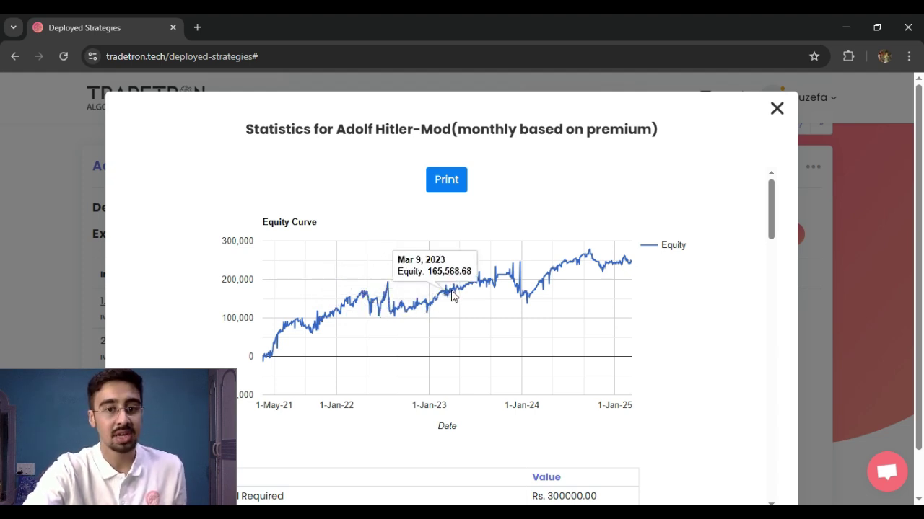
pyautogui.scroll(-3, 454, 301)
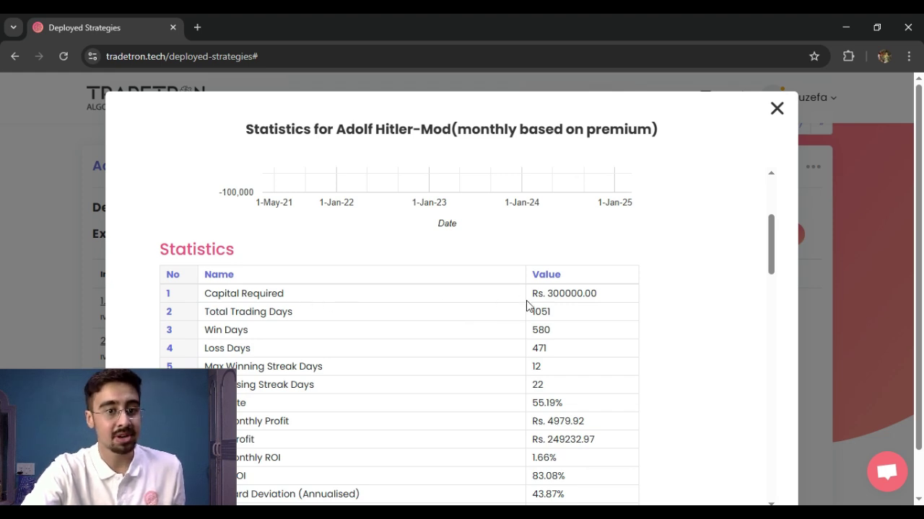
pyautogui.scroll(-2, 473, 342)
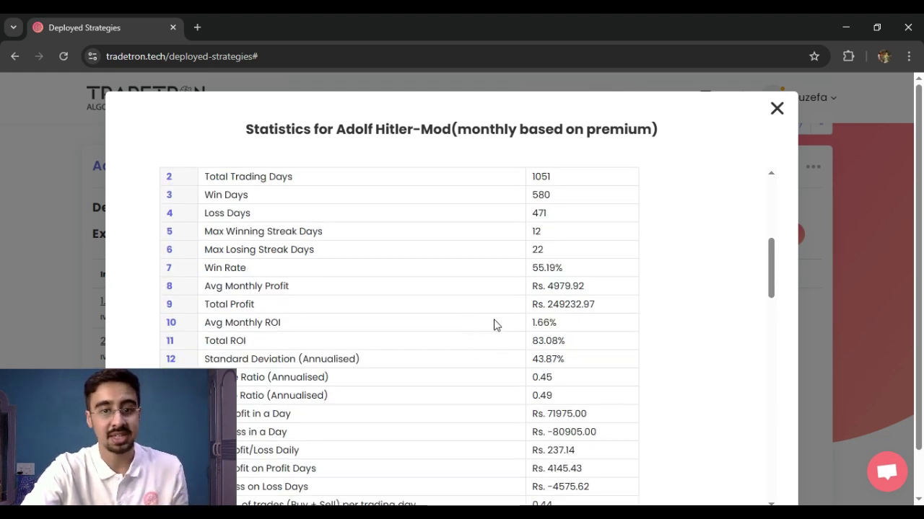
pyautogui.scroll(-1, 493, 306)
pyautogui.scroll(-1, 494, 311)
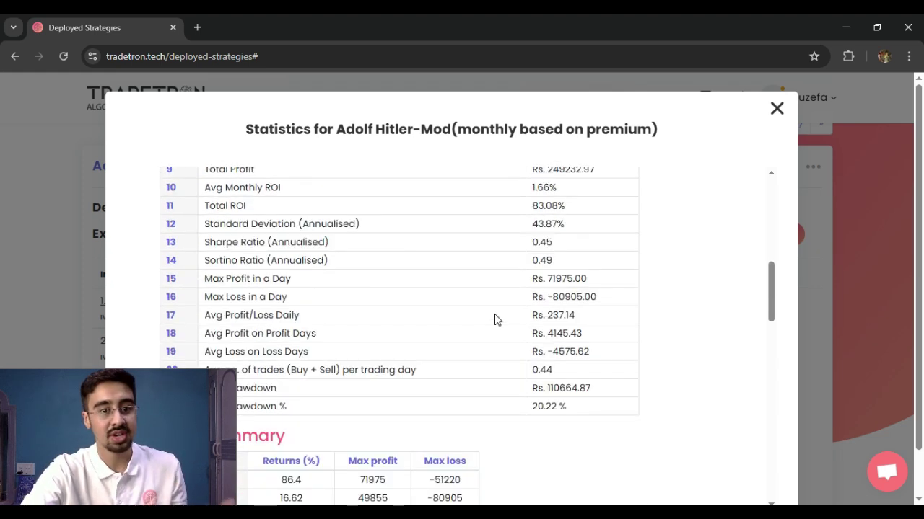
pyautogui.scroll(-1, 241, 285)
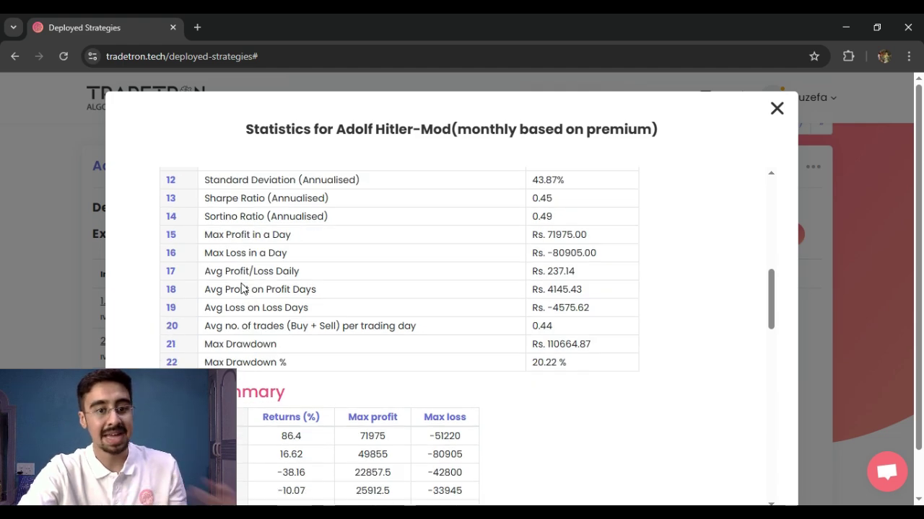
# Step: Review the Daily Summary and Month Wise PNL tables in the statistics, return to the equity curve and close the statistics
pyautogui.scroll(-1, 355, 301)
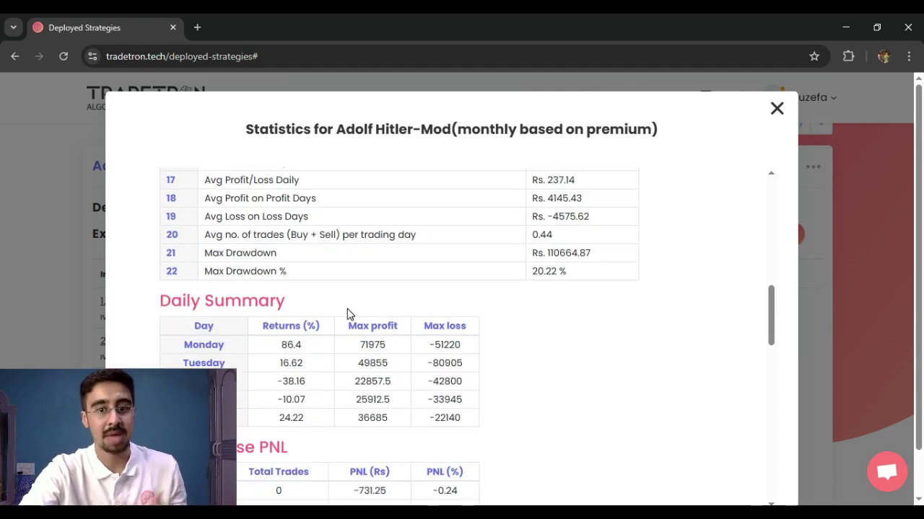
pyautogui.scroll(-1, 361, 313)
pyautogui.scroll(-2, 214, 256)
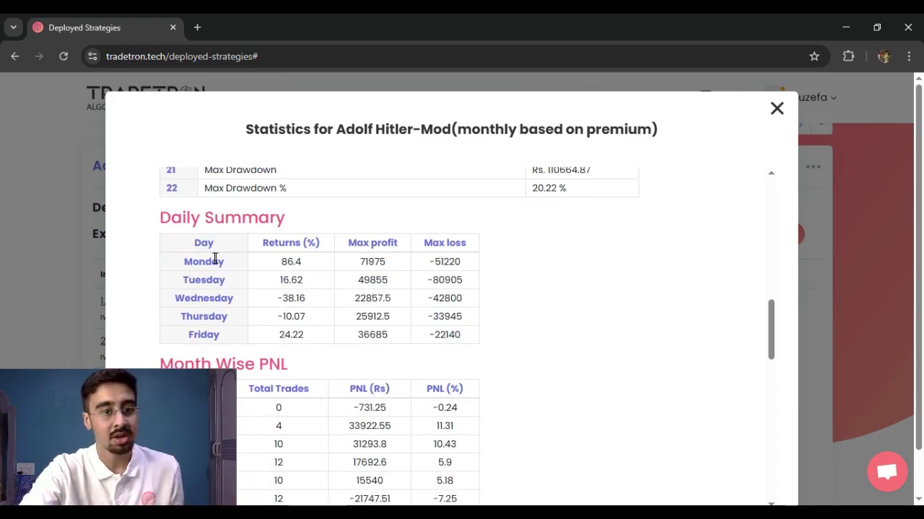
pyautogui.scroll(-8, 299, 330)
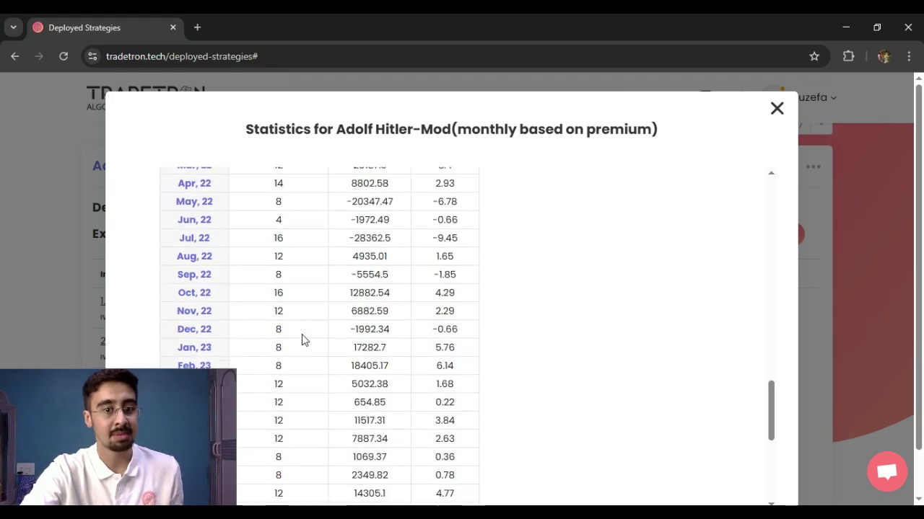
pyautogui.scroll(15, 334, 360)
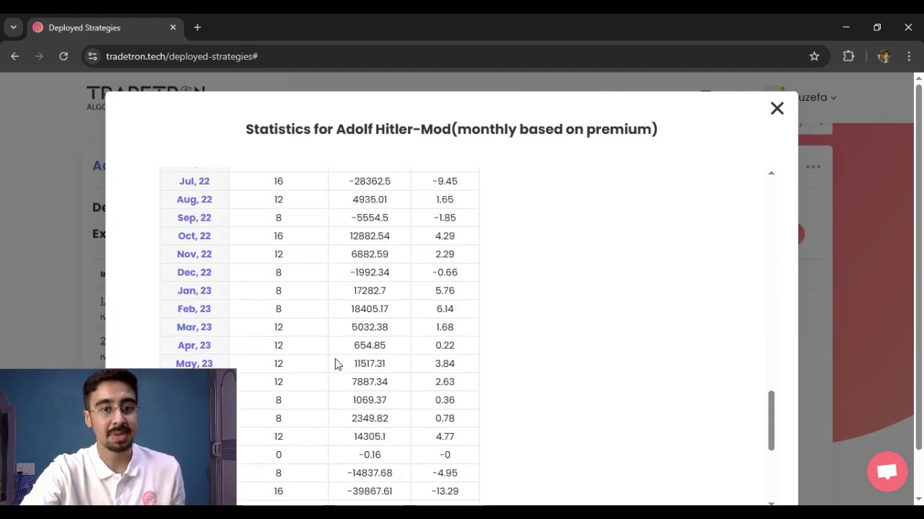
pyautogui.scroll(4, 333, 356)
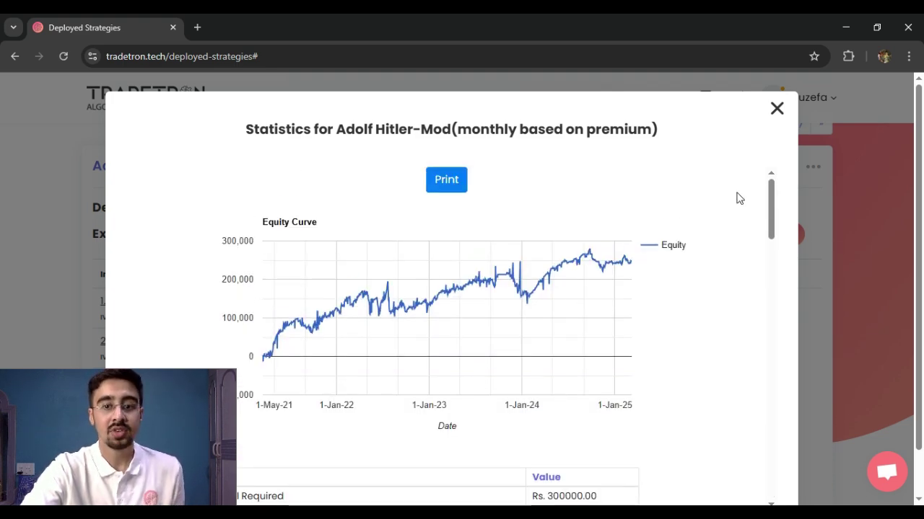
pyautogui.click(775, 110)
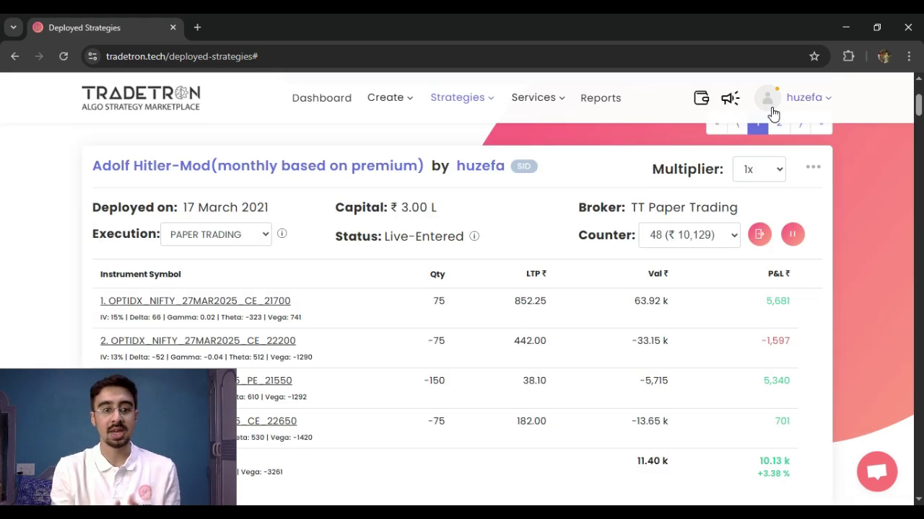
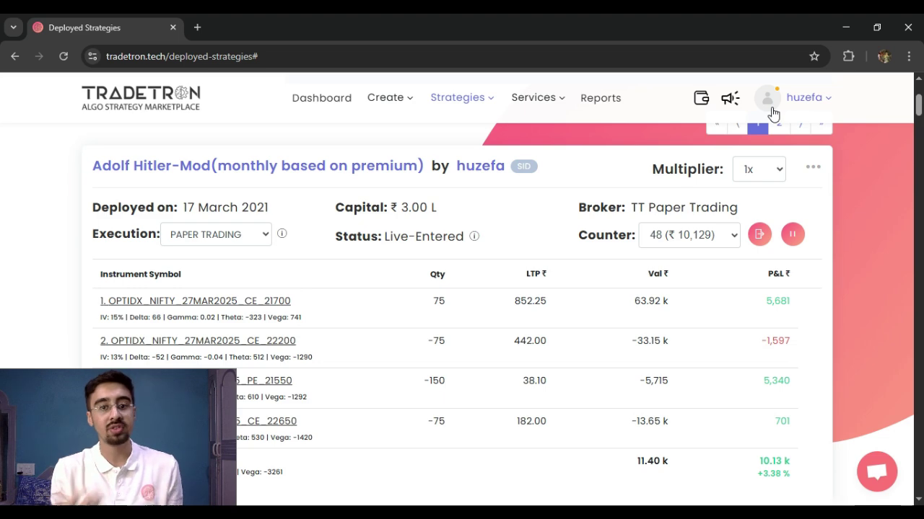
# Step: Open the first strategy's payoff chart and move its date forward to 2025-03-27
pyautogui.click(815, 167)
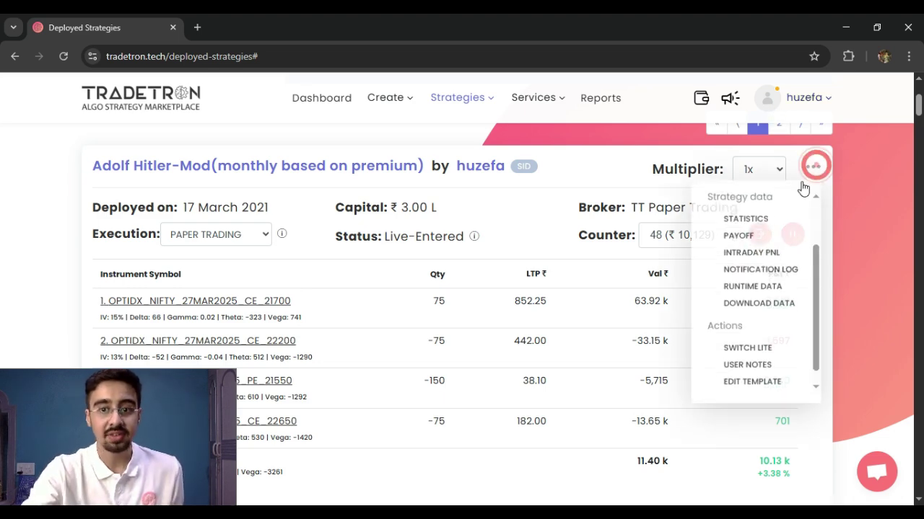
pyautogui.click(735, 220)
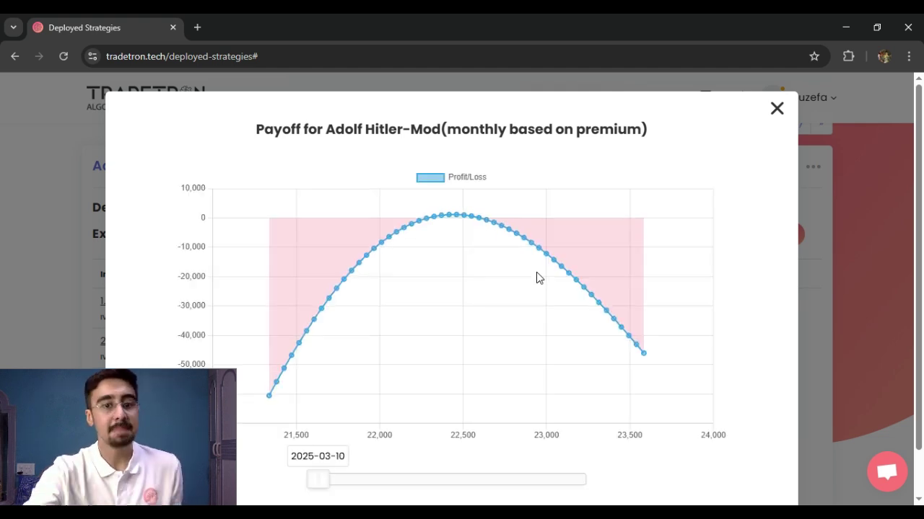
pyautogui.moveTo(465, 221)
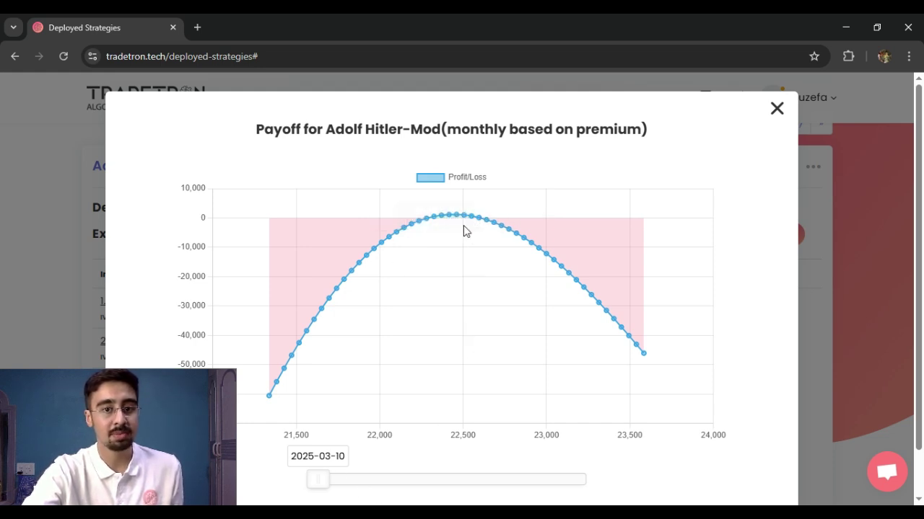
pyautogui.click(321, 478)
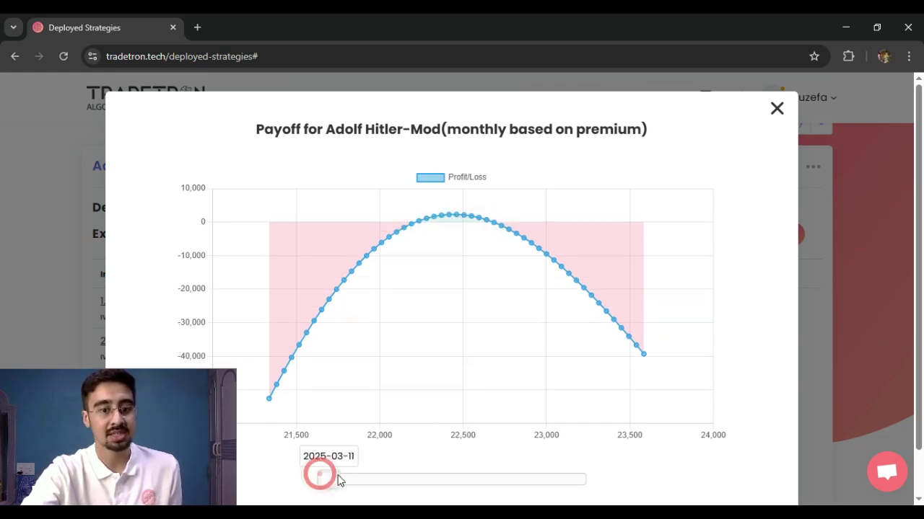
pyautogui.moveTo(339, 481); pyautogui.dragTo(604, 483)
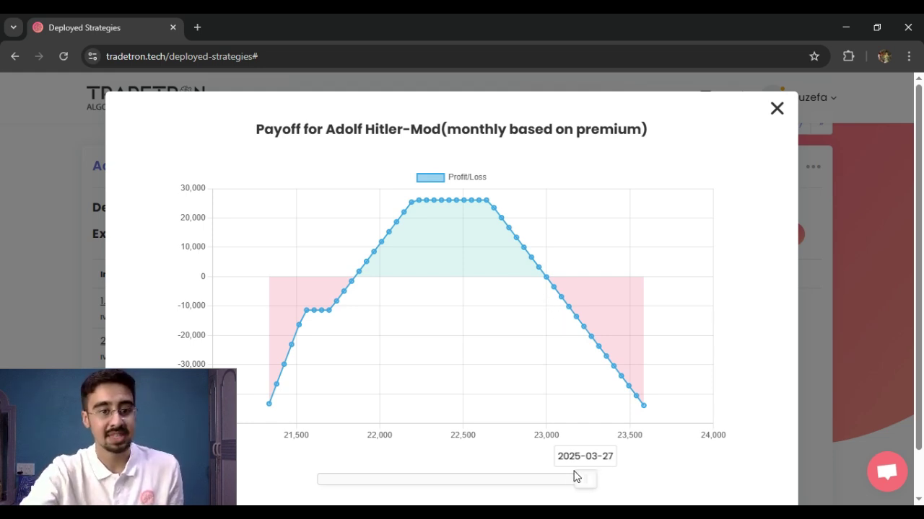
# Step: Inspect the profit/loss points along the payoff curve for 2025-03-27 and close the chart
pyautogui.moveTo(412, 208)
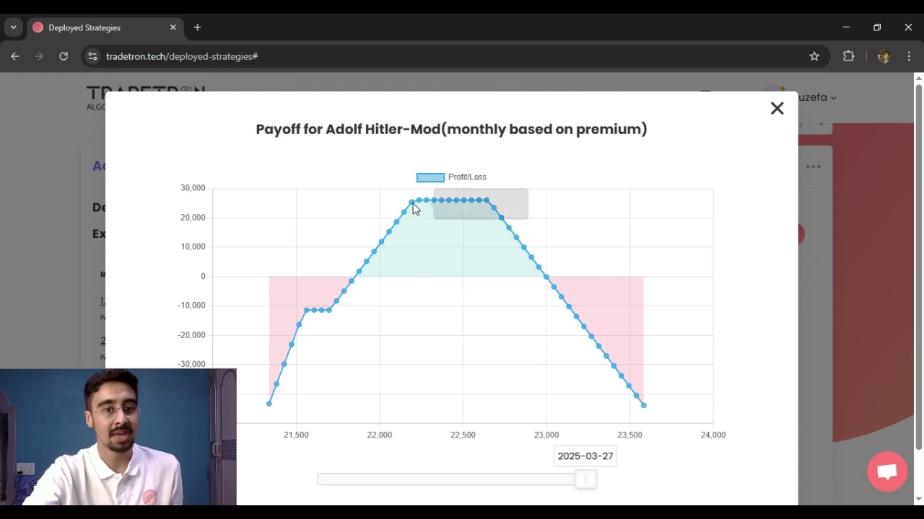
pyautogui.moveTo(322, 315)
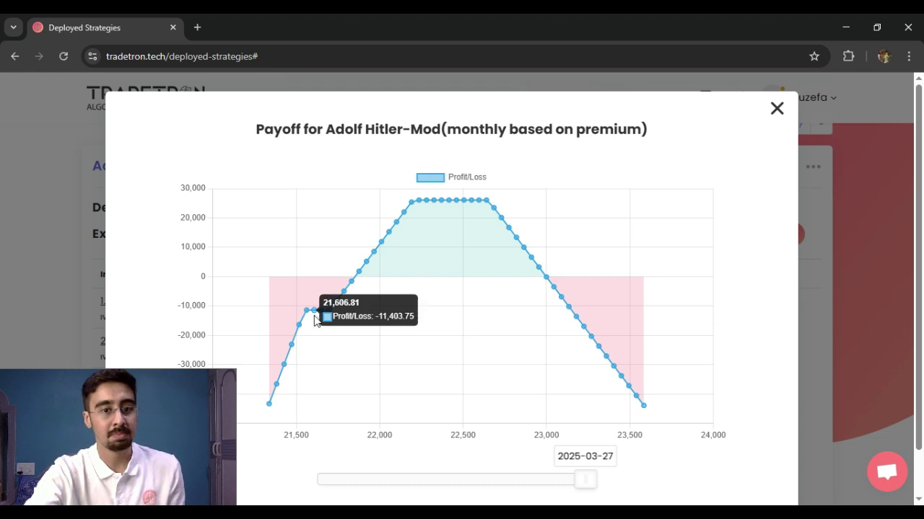
pyautogui.moveTo(572, 316)
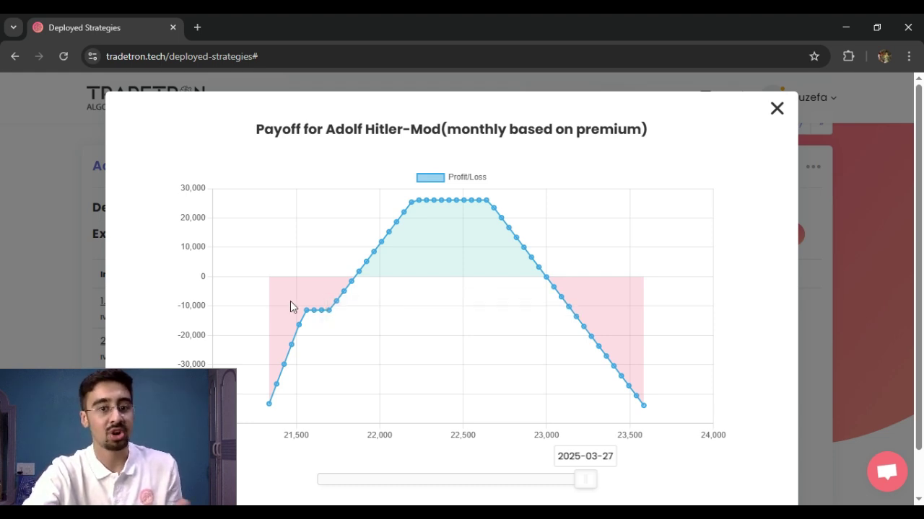
pyautogui.click(776, 109)
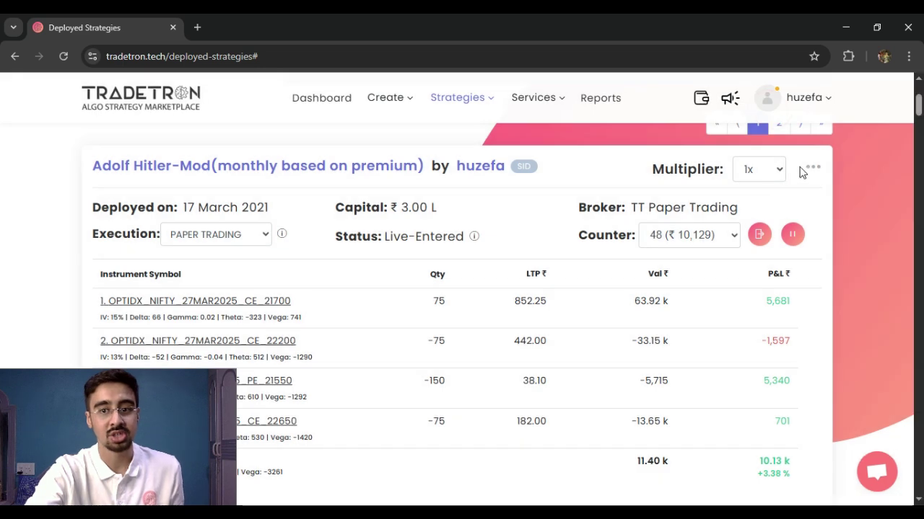
# Step: Open the strategy's intraday PNL and examine the profit/loss graph over the day and its CSV download option
pyautogui.click(811, 167)
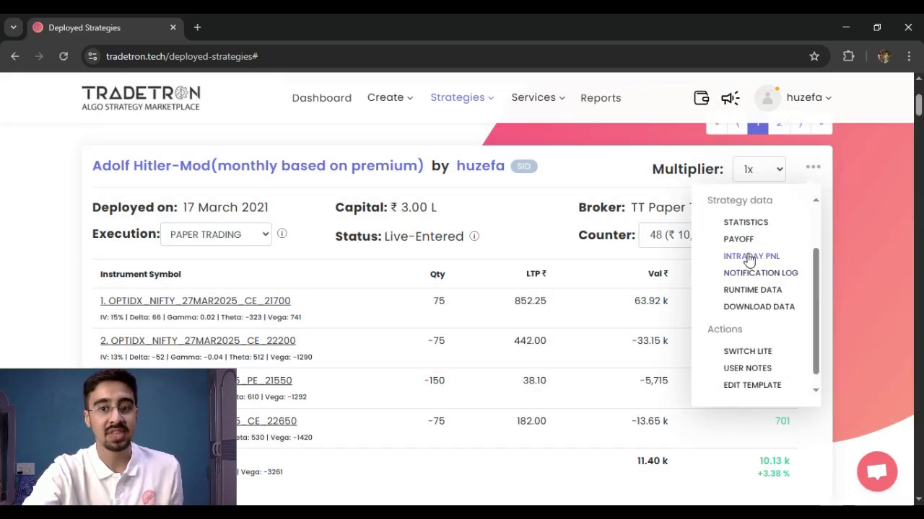
pyautogui.click(750, 257)
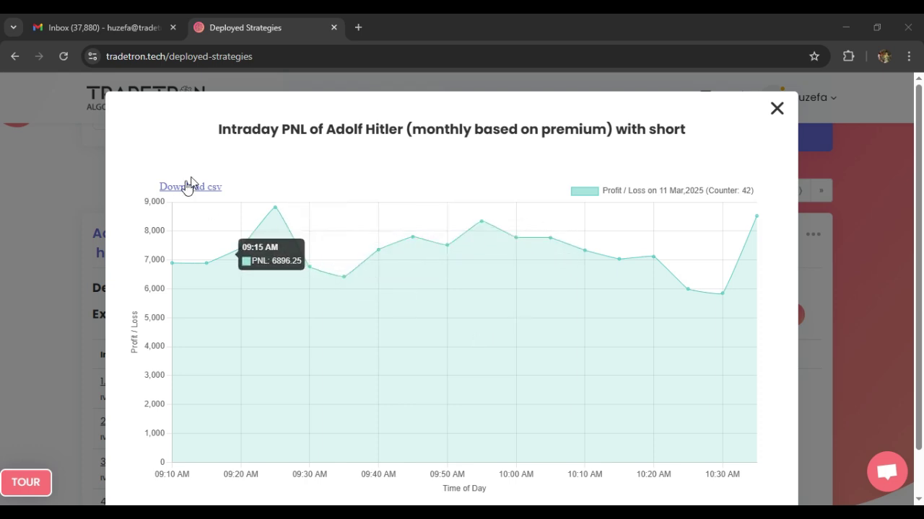
pyautogui.scroll(-1, 276, 305)
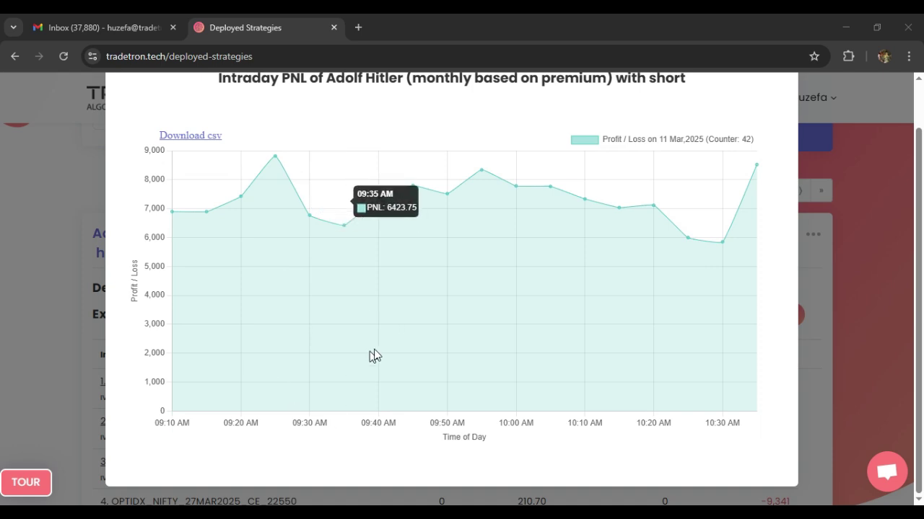
pyautogui.scroll(1, 629, 320)
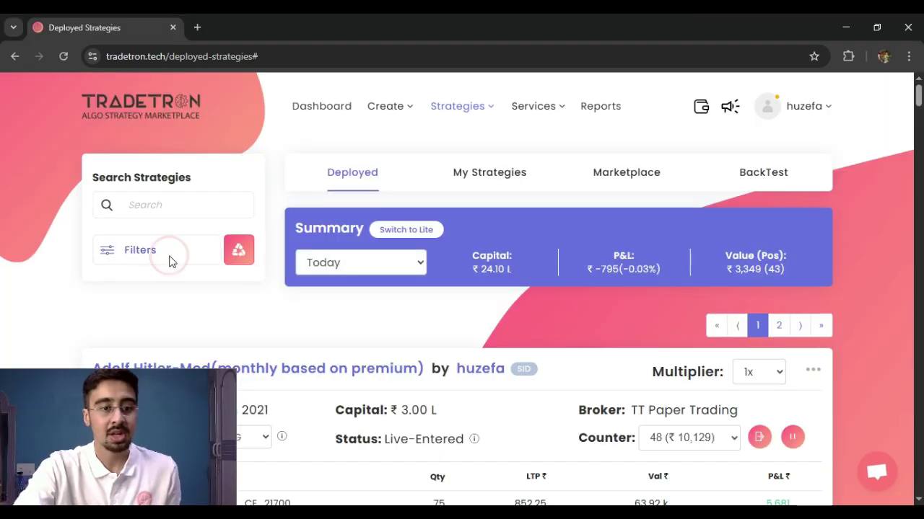
# Step: Check the broker filter choices and filter the deployed strategies by LIVE OFFLINE execution
pyautogui.click(168, 259)
pyautogui.click(444, 282)
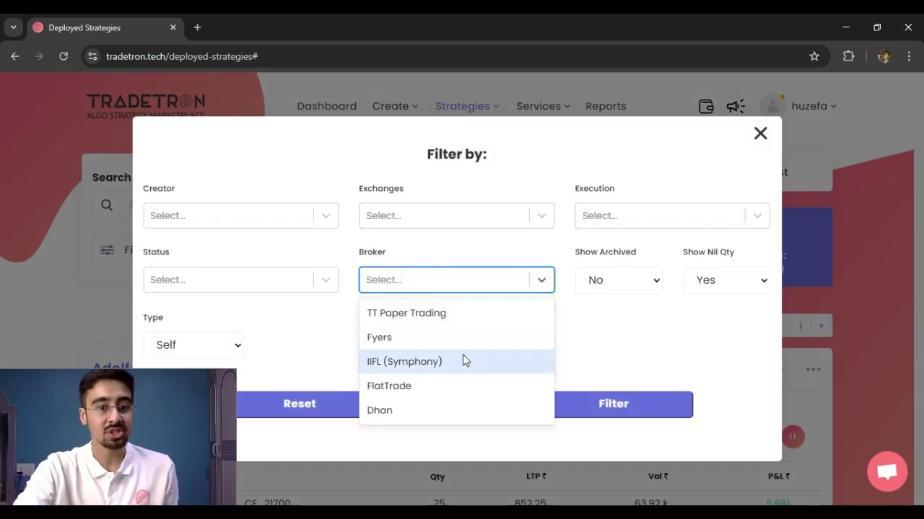
pyautogui.click(630, 216)
pyautogui.click(611, 275)
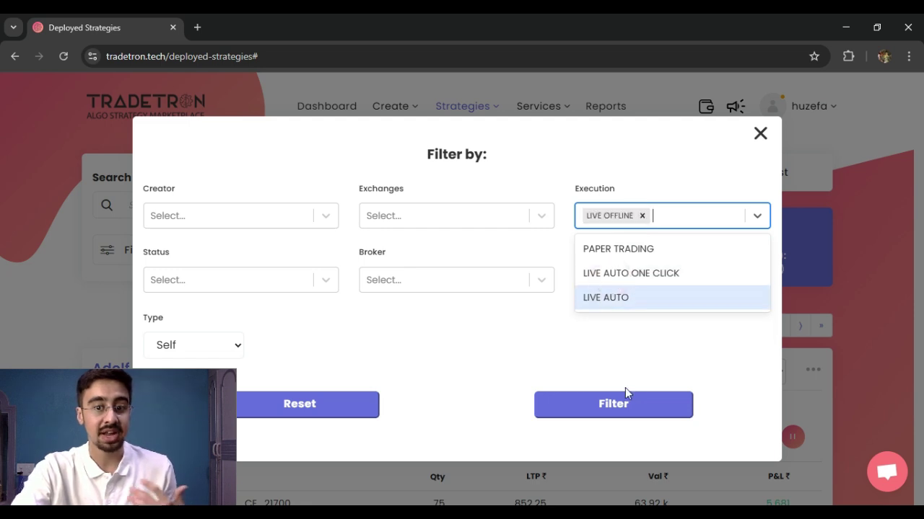
pyautogui.click(617, 402)
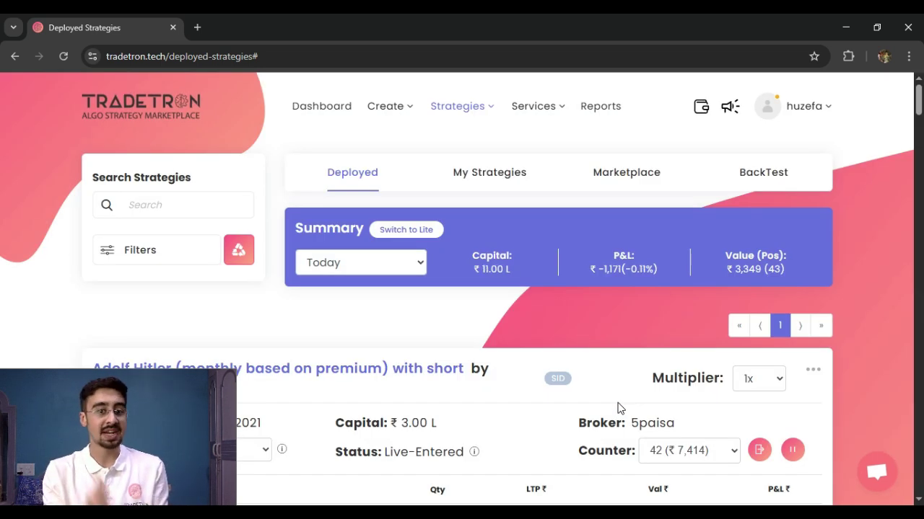
# Step: Change the execution mode of the first filtered strategy, deployed with the 5paisa broker, to LIVE AUTO
pyautogui.scroll(-3, 617, 408)
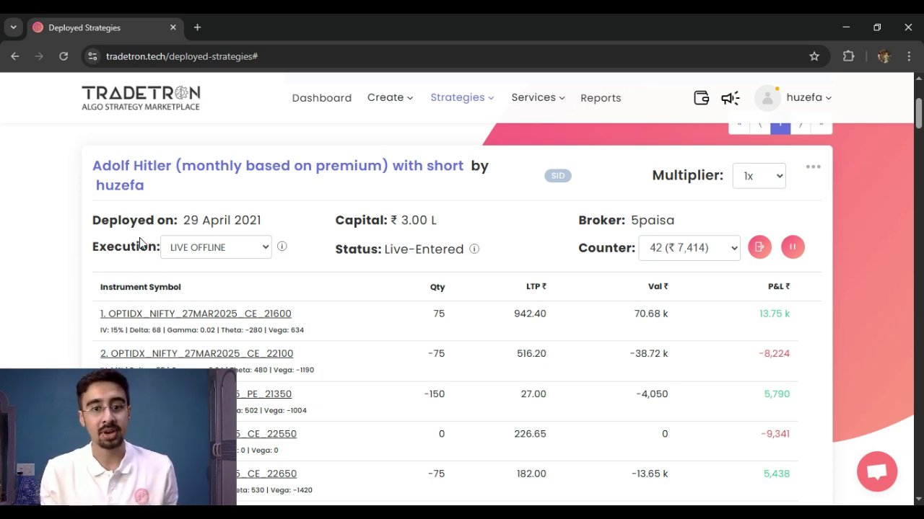
pyautogui.click(219, 250)
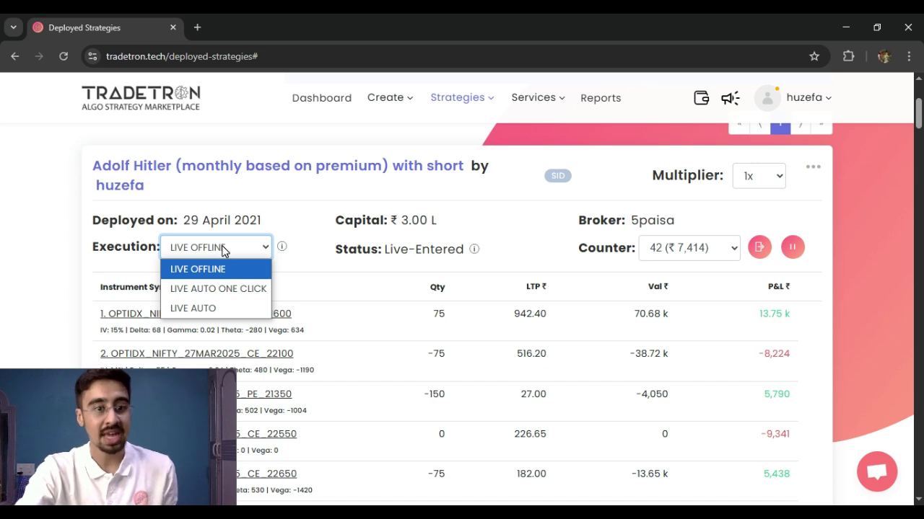
pyautogui.click(205, 310)
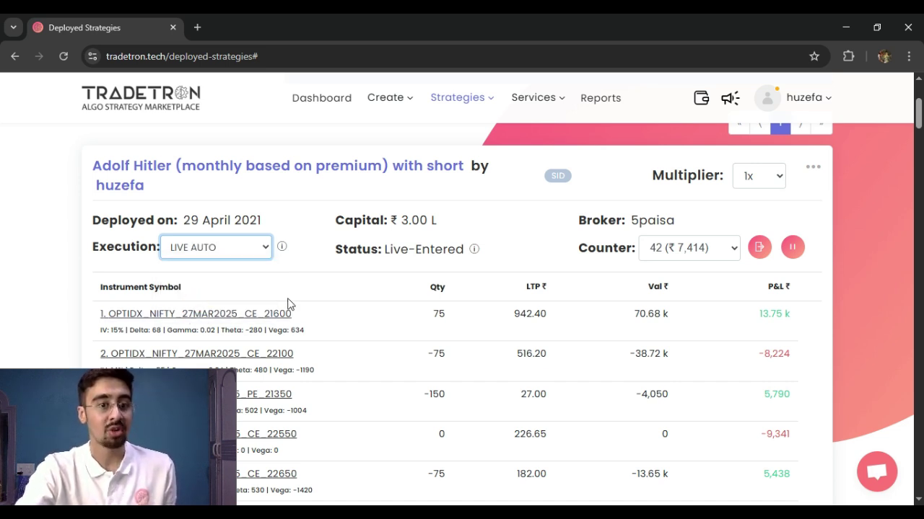